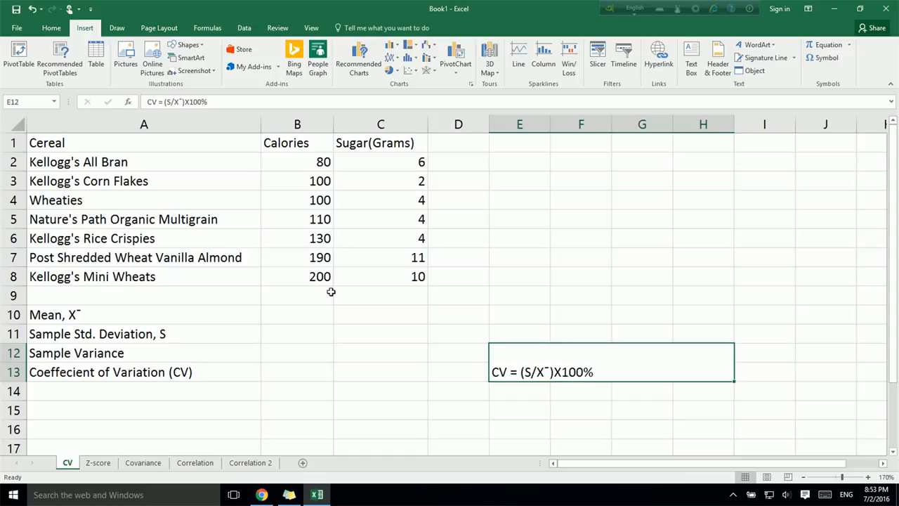
Calculate the mean of the Calories values in B10 with AVERAGE over B2:B8.
{"action": "left_click", "coordinate": [313, 314]}
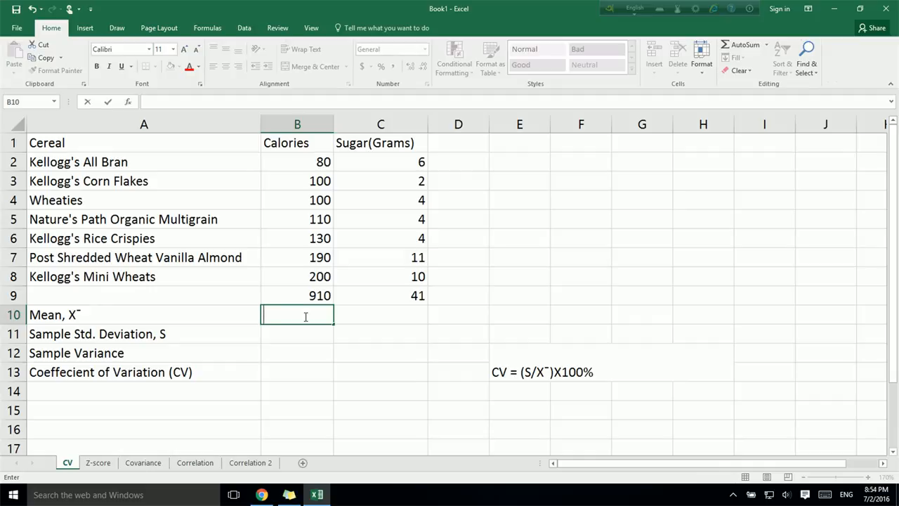
{"action": "type", "text": "="}
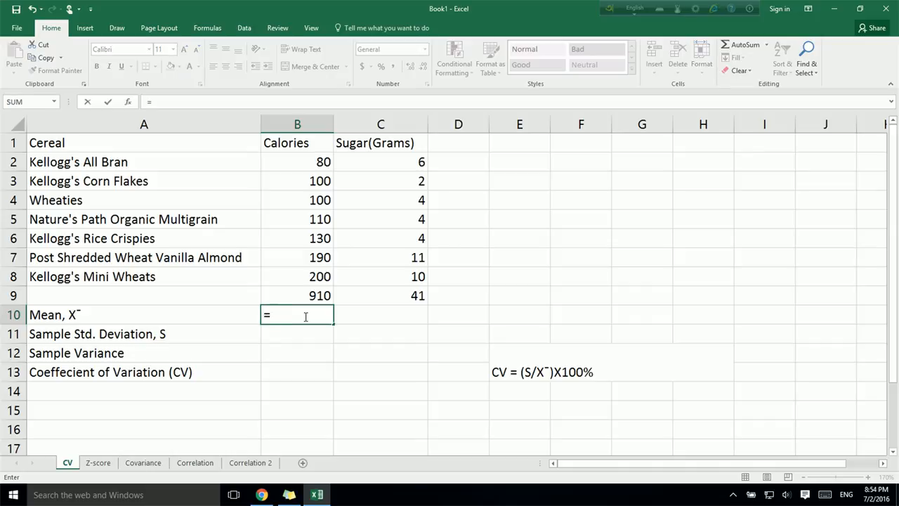
{"action": "type", "text": "aver"}
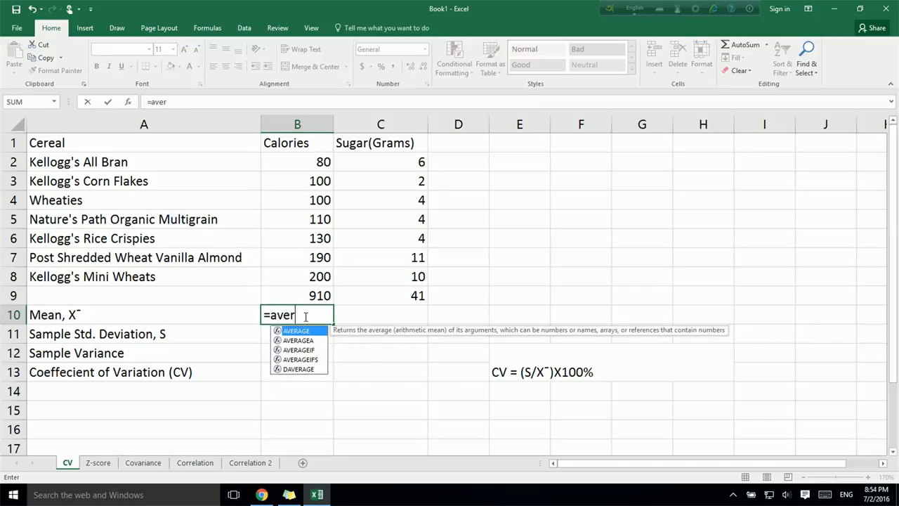
{"action": "type", "text": "age("}
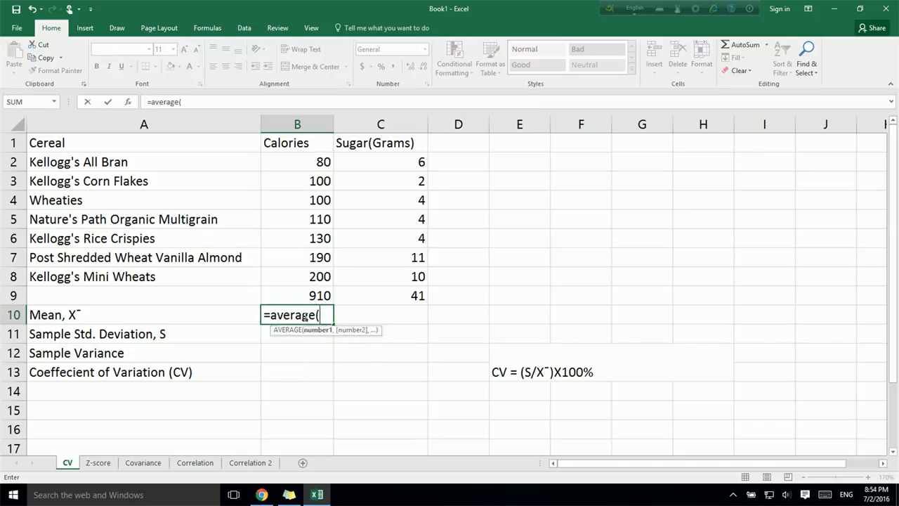
{"action": "left_click_drag", "start_coordinate": [318, 171], "coordinate": [317, 276]}
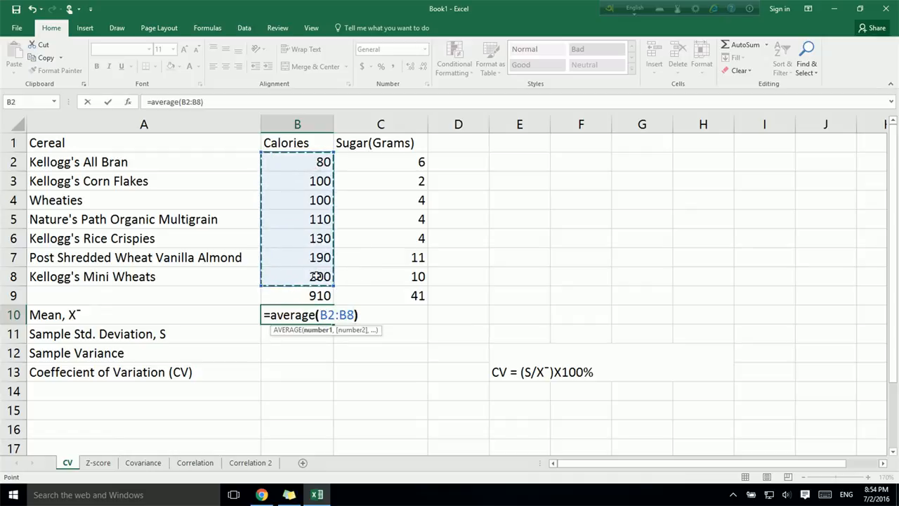
{"action": "type", "text": ")"}
{"action": "key", "text": "Return"}
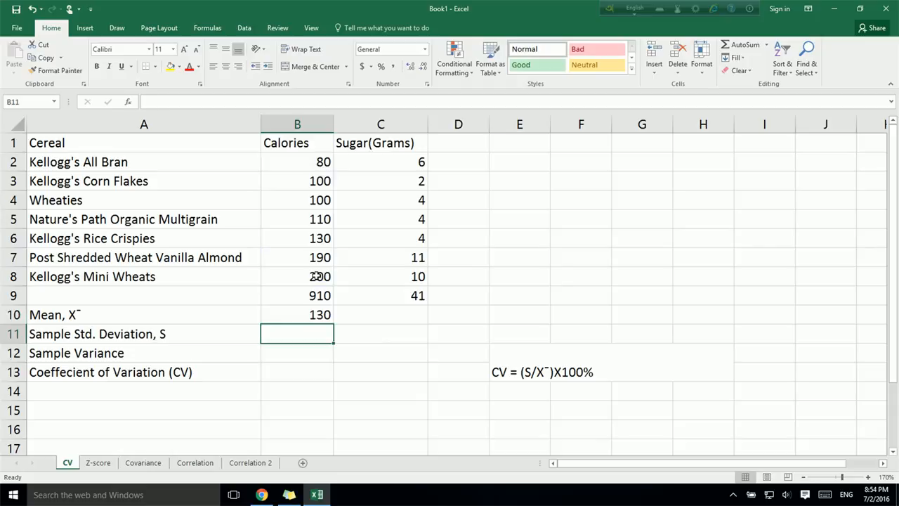
Calculate the mean of the Sugar values in C10 with AVERAGE over C2:C8.
{"action": "left_click", "coordinate": [409, 315]}
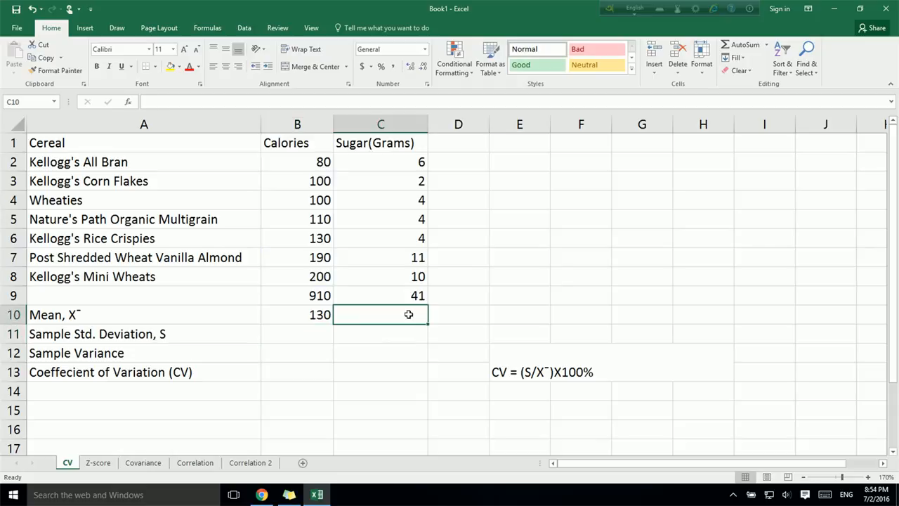
{"action": "left_click", "coordinate": [373, 169]}
{"action": "left_click", "coordinate": [378, 314]}
{"action": "type", "text": "=aver"}
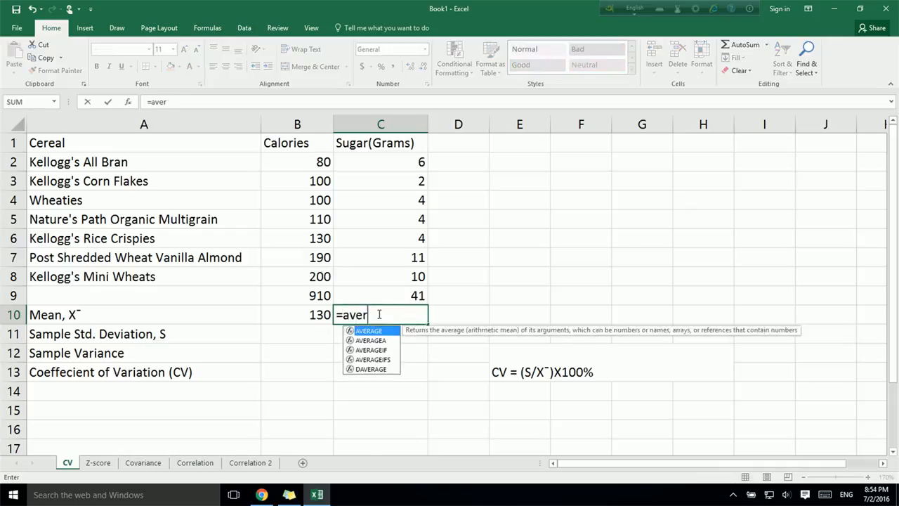
{"action": "type", "text": "age("}
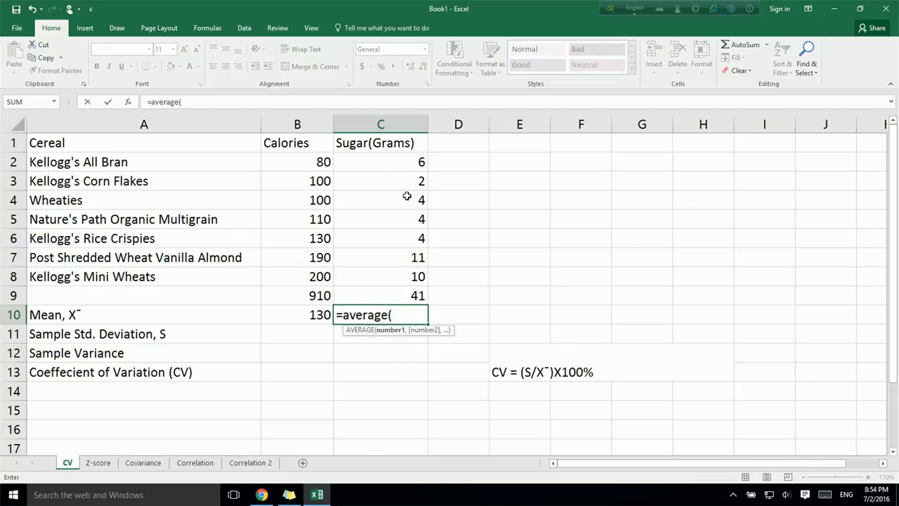
{"action": "left_click_drag", "start_coordinate": [400, 162], "coordinate": [408, 276]}
{"action": "type", "text": ")"}
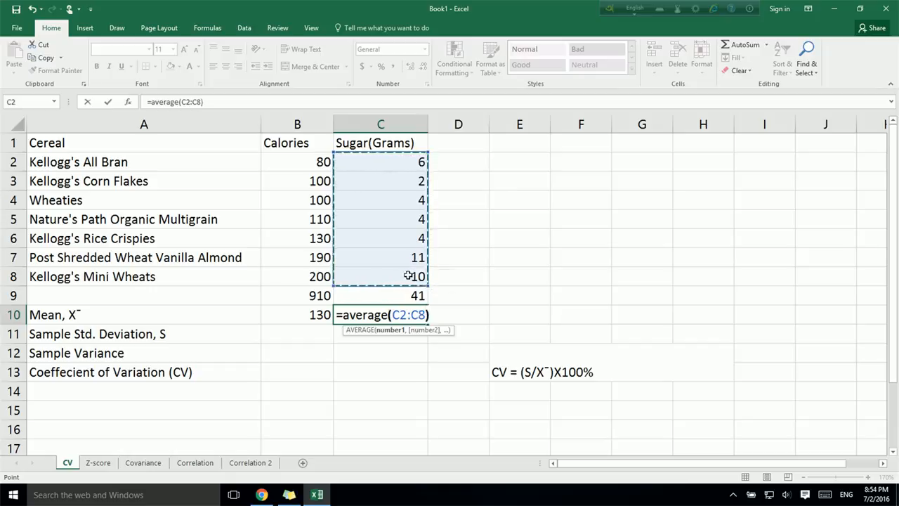
{"action": "key", "text": "Return"}
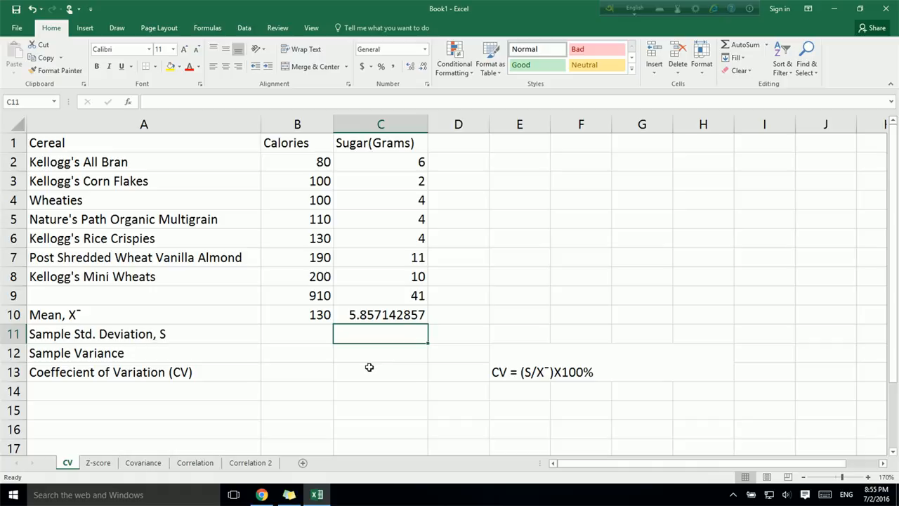
Calculate the sample standard deviation of Calories in B11 with STDEV.S over B2:B8.
{"action": "left_click", "coordinate": [311, 333]}
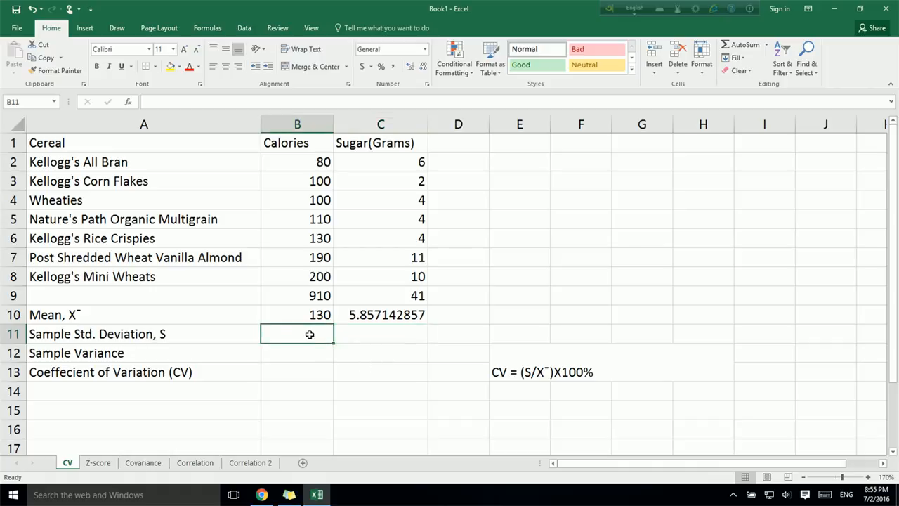
{"action": "type", "text": "="}
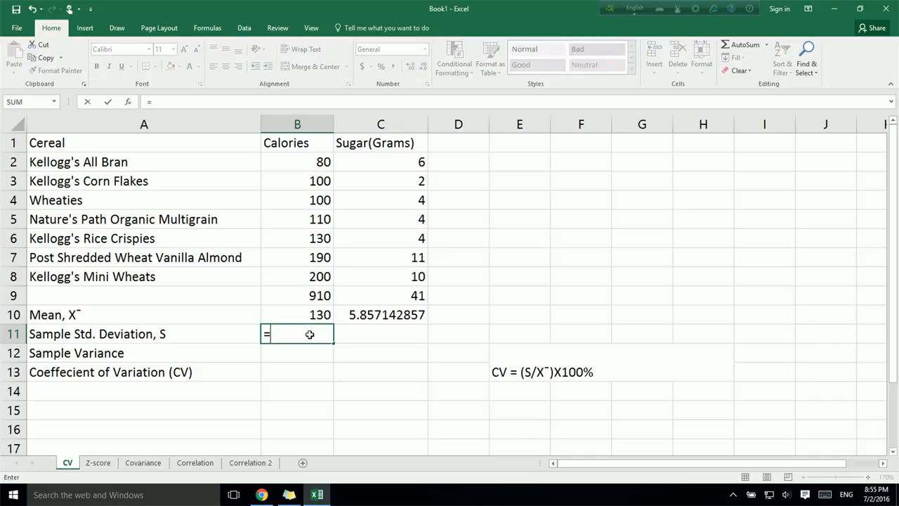
{"action": "type", "text": "stdev"}
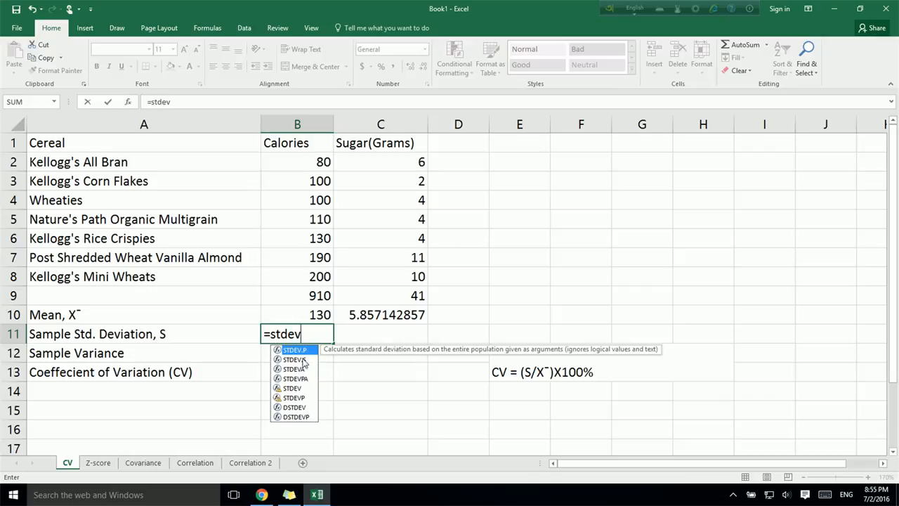
{"action": "left_click", "coordinate": [304, 360]}
{"action": "double_click", "coordinate": [304, 361]}
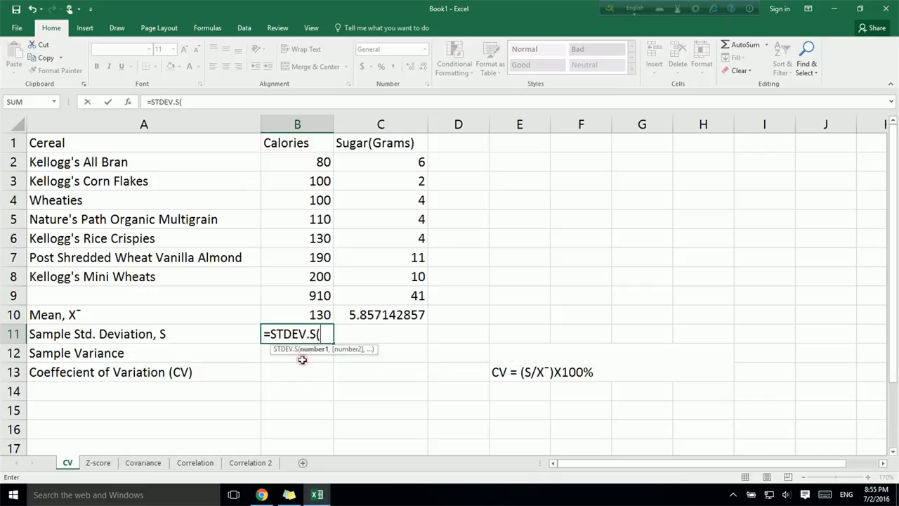
{"action": "left_click_drag", "start_coordinate": [308, 162], "coordinate": [314, 274]}
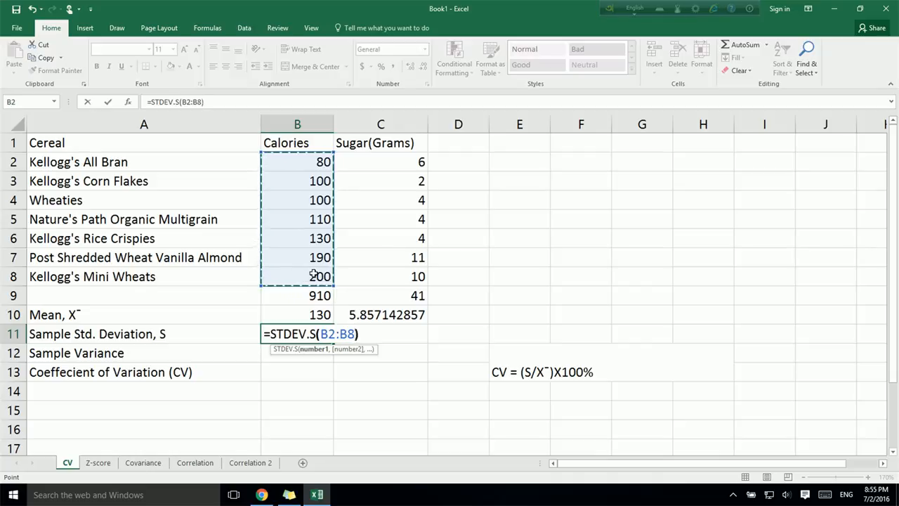
{"action": "key", "text": "Return"}
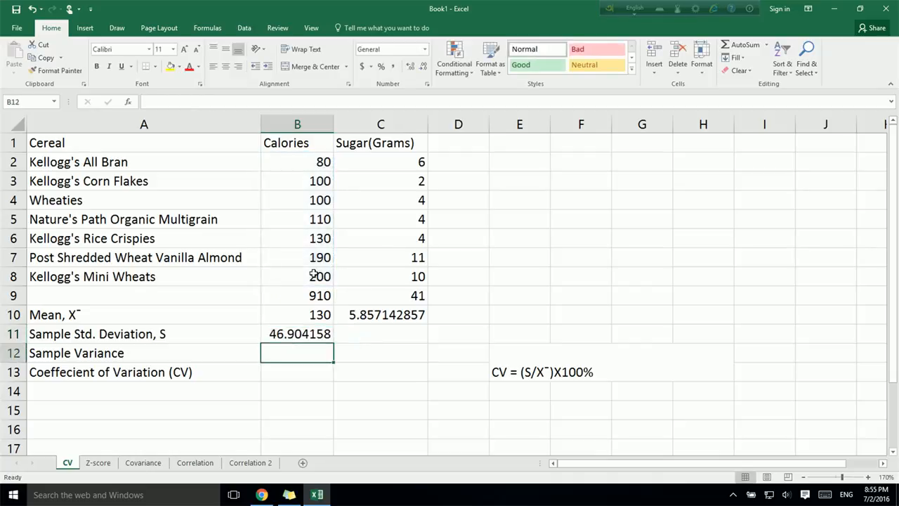
Calculate the sample standard deviation of Sugar in C11 with STDEV.S over C2:C8.
{"action": "left_click", "coordinate": [394, 334]}
{"action": "type", "text": "="}
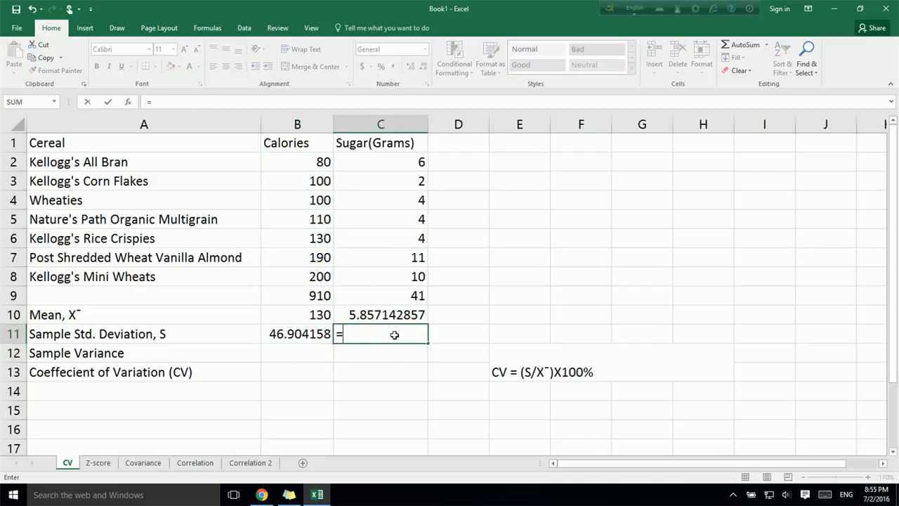
{"action": "type", "text": "s"}
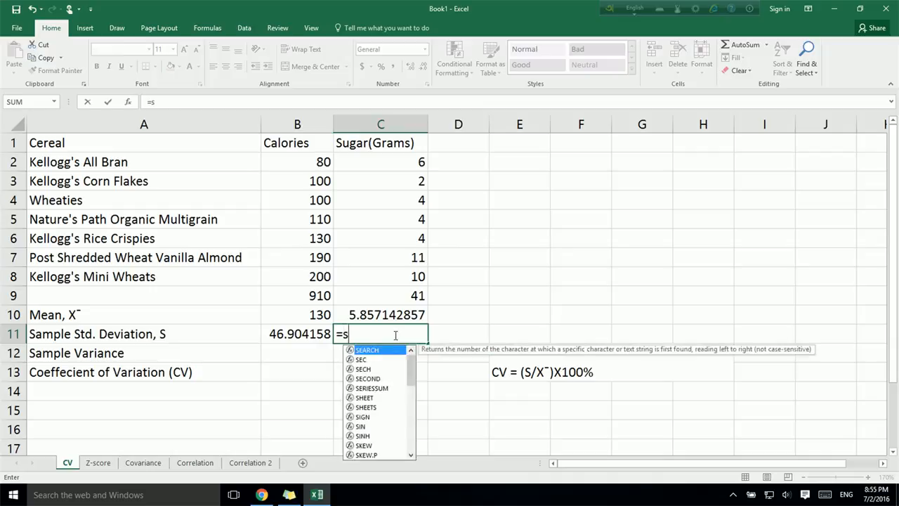
{"action": "type", "text": "tde"}
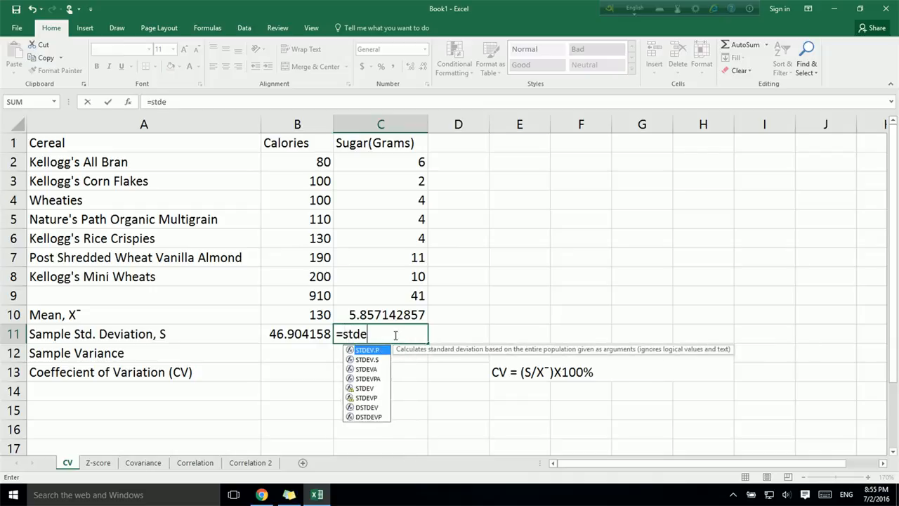
{"action": "type", "text": "v.s"}
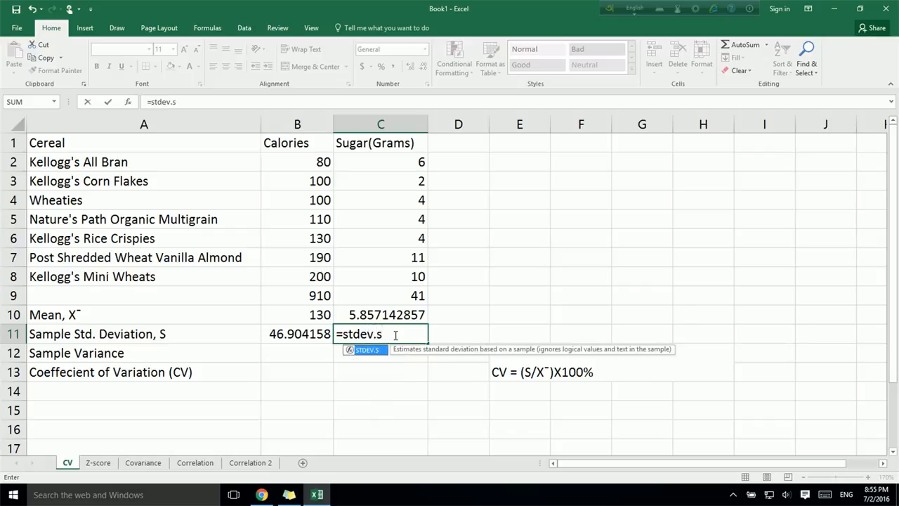
{"action": "type", "text": "("}
{"action": "left_click_drag", "start_coordinate": [408, 160], "coordinate": [411, 274]}
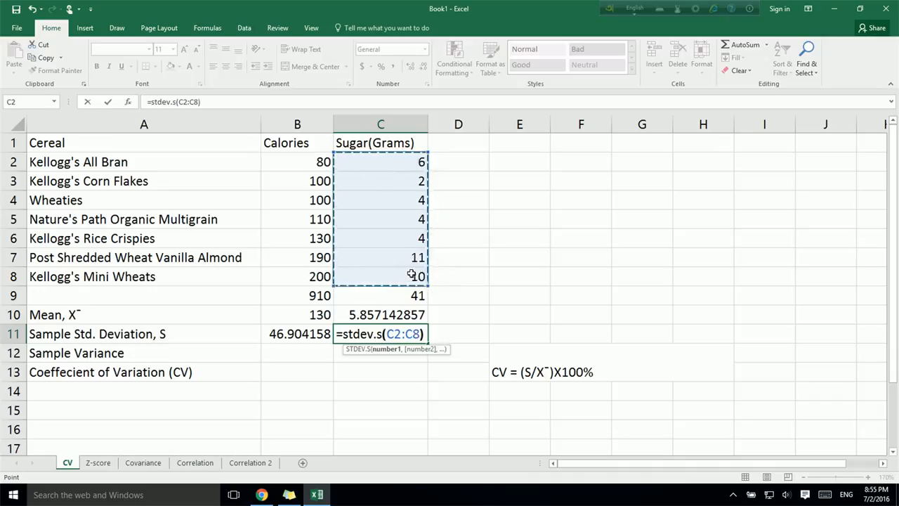
{"action": "type", "text": ")"}
{"action": "key", "text": "Return"}
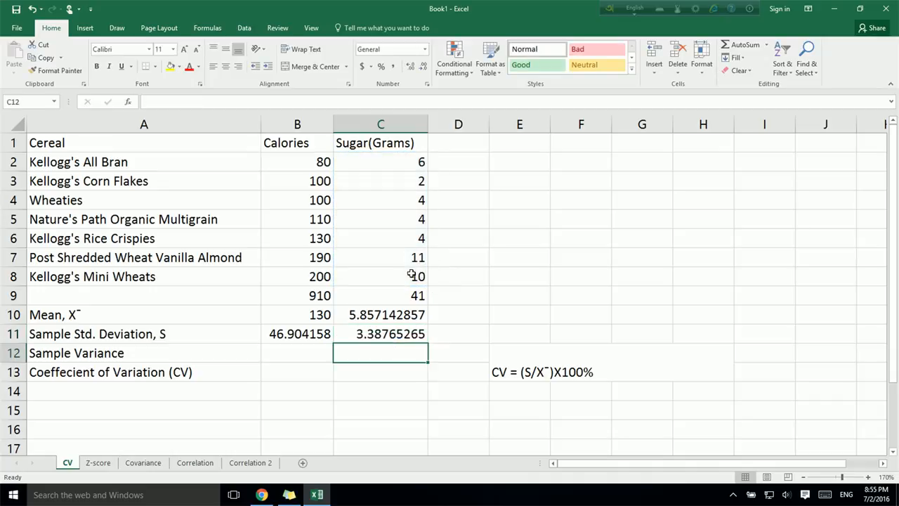
Calculate the sample variance of Calories in B12 with VAR.S over B2:B8.
{"action": "left_click", "coordinate": [299, 351]}
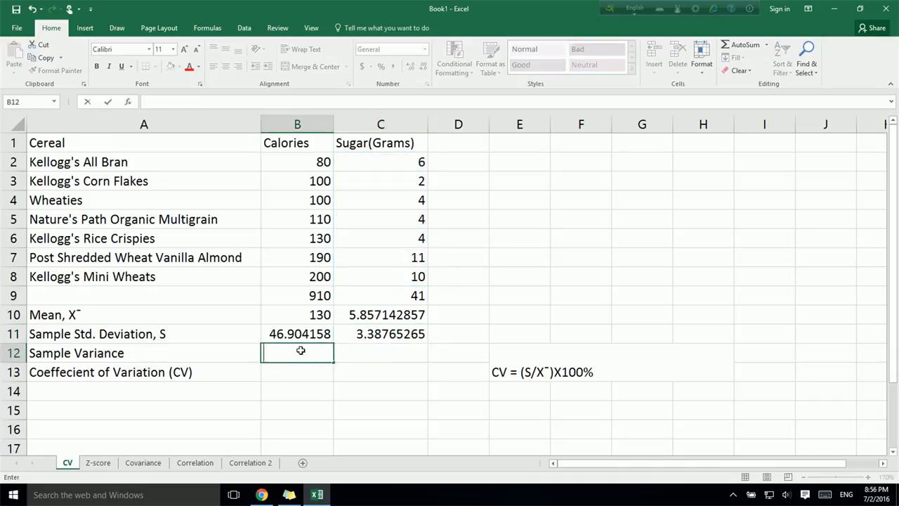
{"action": "type", "text": "=var"}
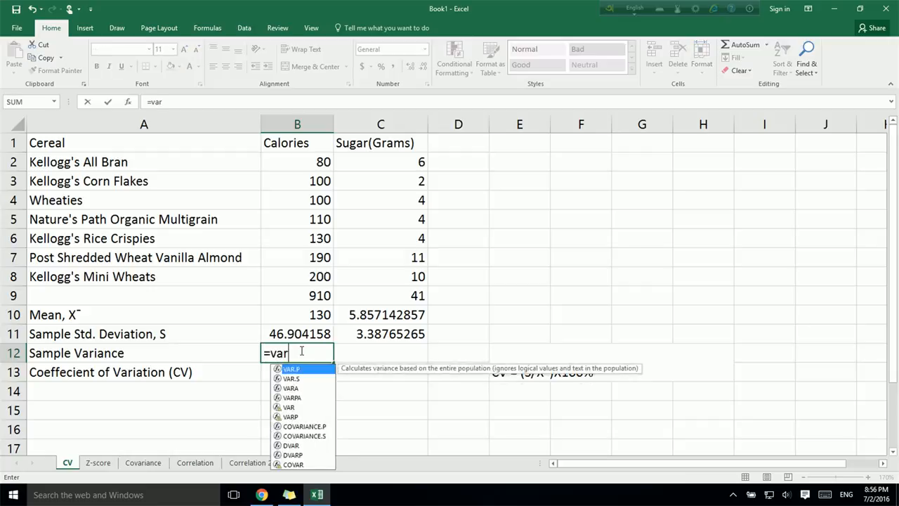
{"action": "double_click", "coordinate": [302, 378]}
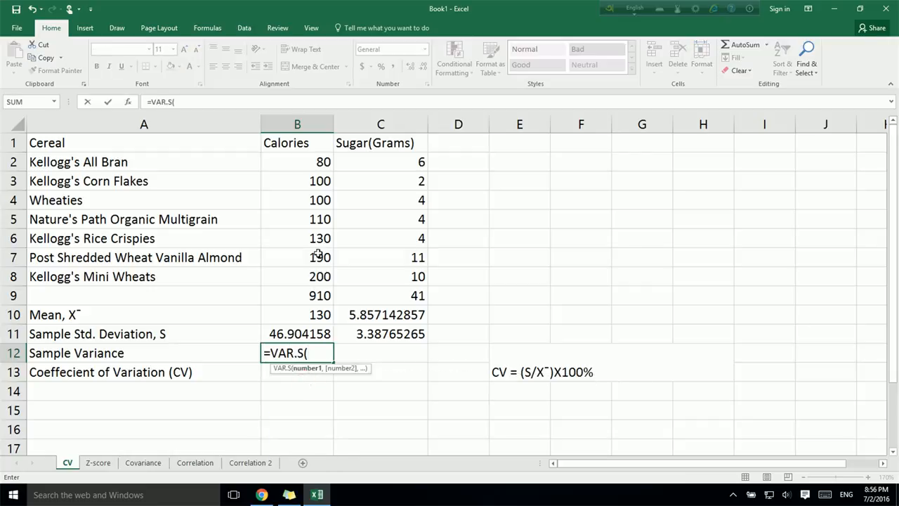
{"action": "left_click_drag", "start_coordinate": [315, 162], "coordinate": [315, 273]}
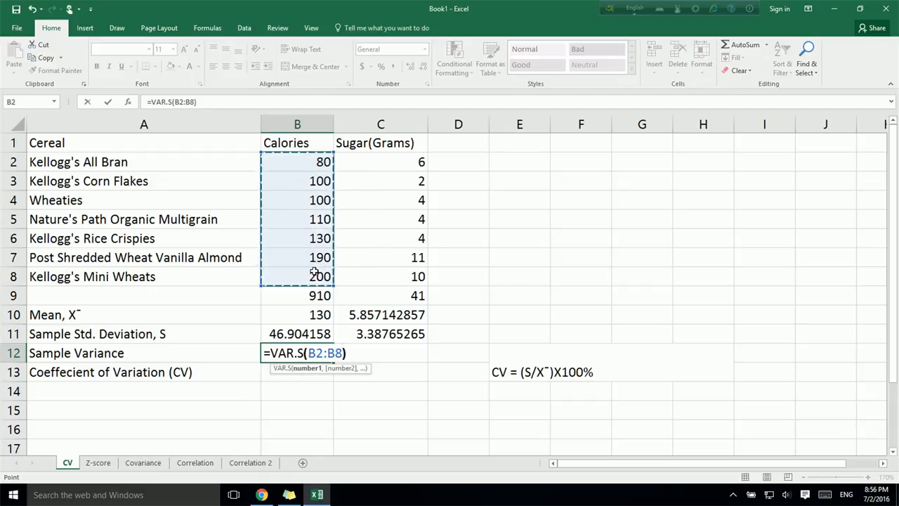
{"action": "key", "text": "Return"}
Calculate the sample variance of Sugar in C12 with VAR.S over C2:C8.
{"action": "left_click", "coordinate": [399, 355]}
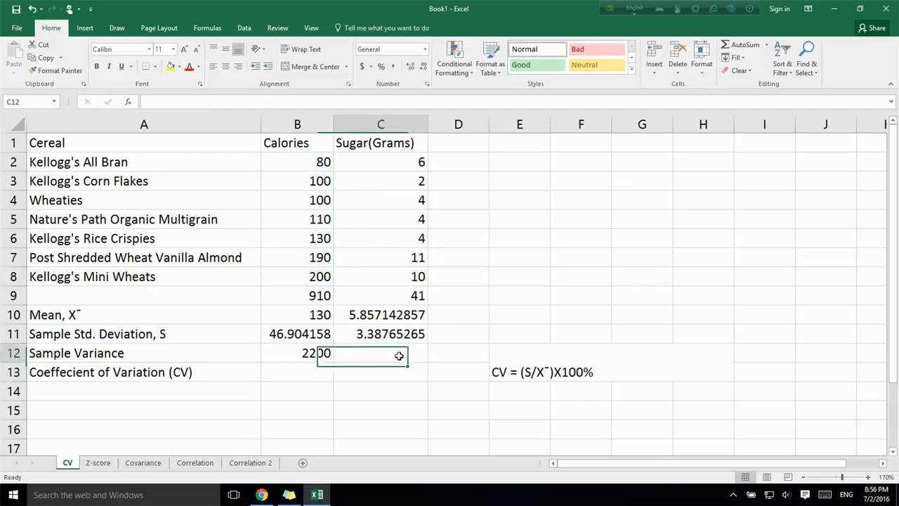
{"action": "type", "text": "=var"}
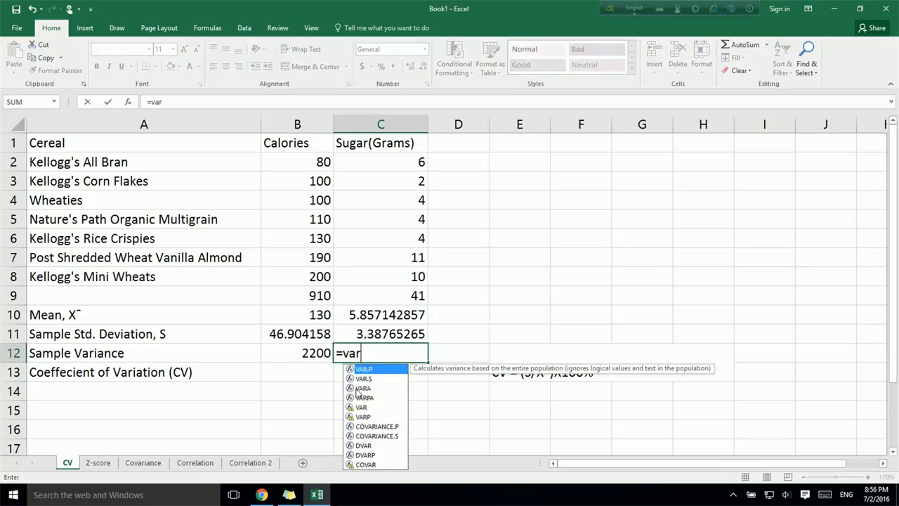
{"action": "type", "text": ".s("}
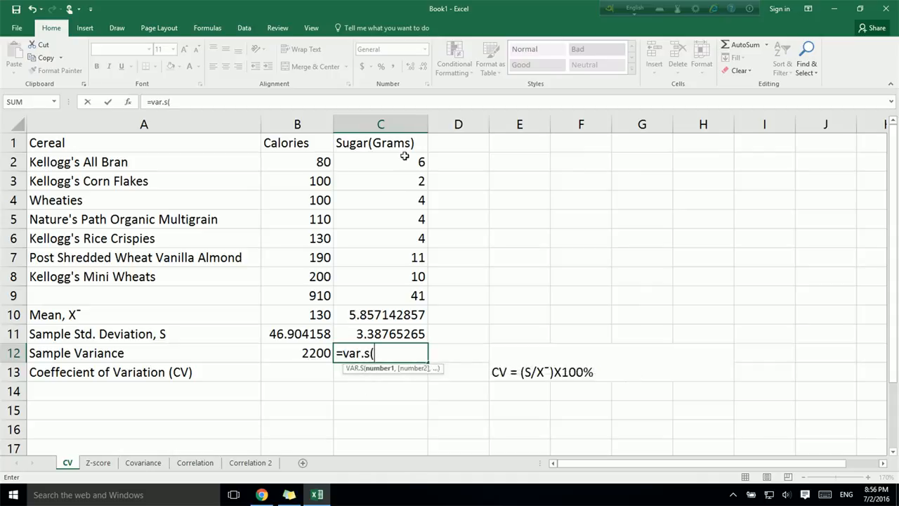
{"action": "left_click_drag", "start_coordinate": [404, 156], "coordinate": [407, 275]}
{"action": "type", "text": ")"}
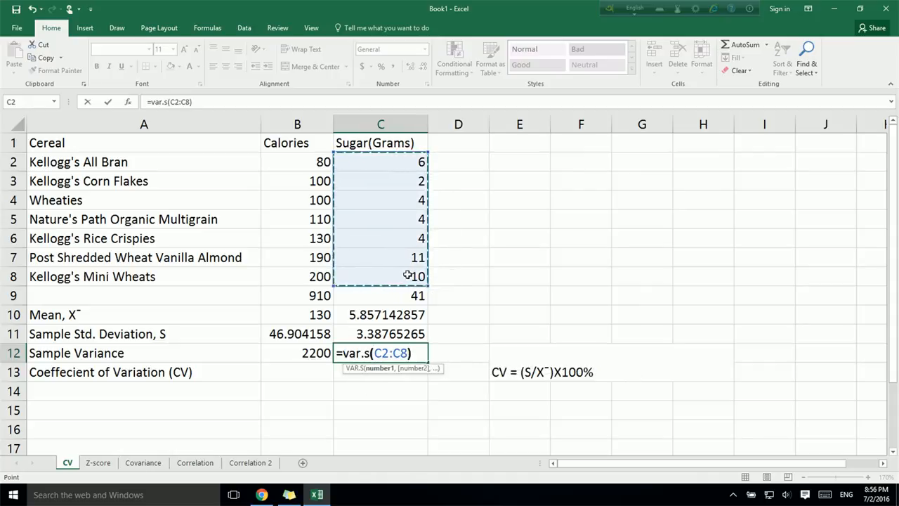
{"action": "key", "text": "Return"}
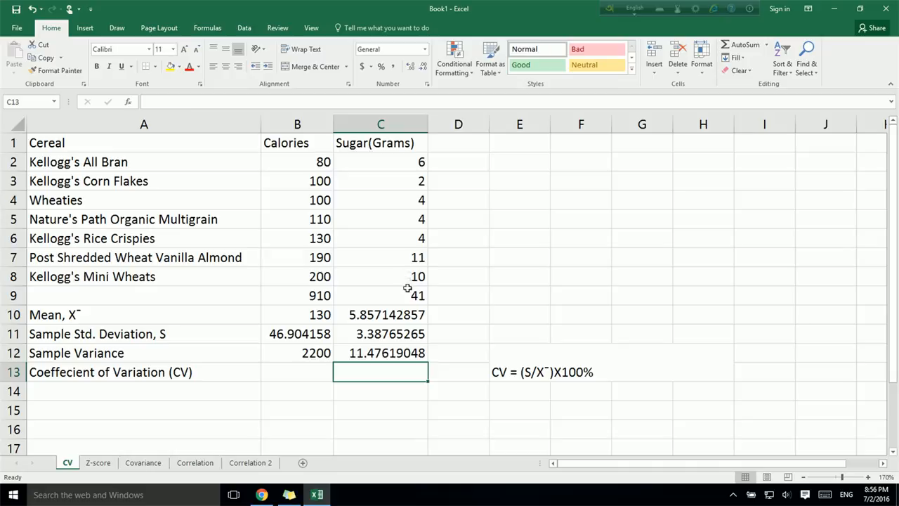
Compare the sample standard deviations and sample variances of Calories and Sugar in B11:C12.
{"action": "left_click", "coordinate": [297, 335]}
{"action": "left_click", "coordinate": [347, 335]}
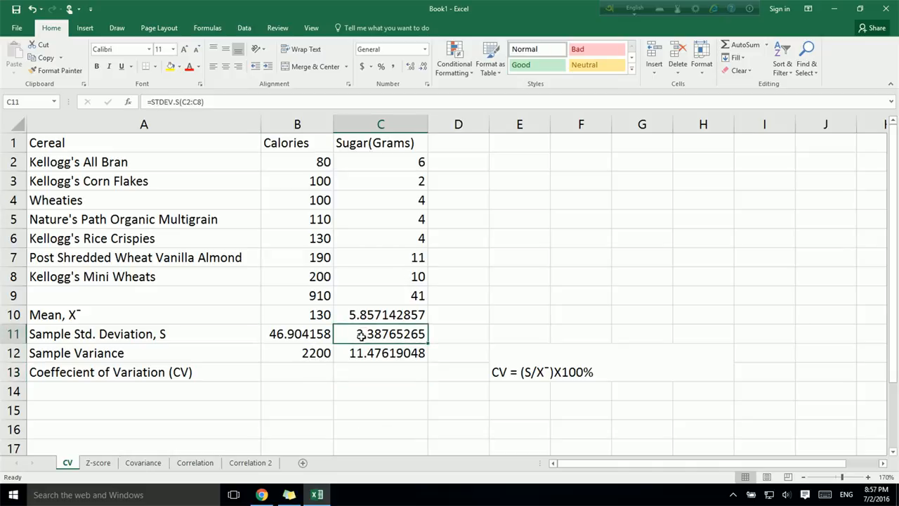
{"action": "left_click", "coordinate": [285, 353]}
{"action": "left_click", "coordinate": [359, 354]}
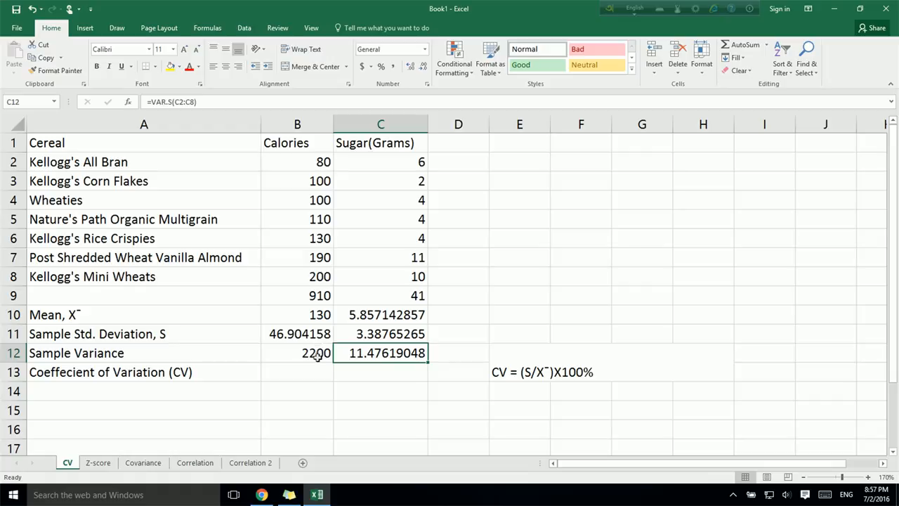
{"action": "left_click", "coordinate": [315, 378]}
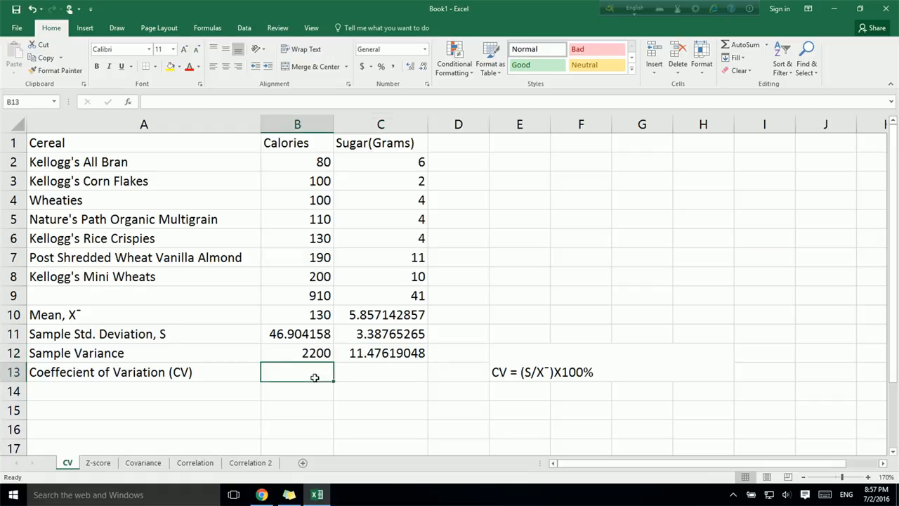
{"action": "type", "text": "="}
{"action": "key", "text": "Return"}
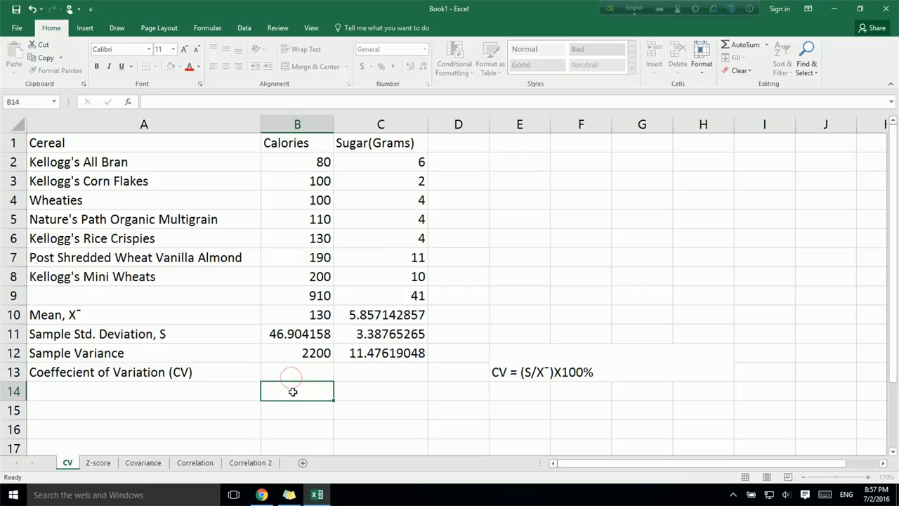
Format the coefficient of variation cells B13:C13 as Percentage with 2 decimal places.
{"action": "left_click", "coordinate": [307, 374]}
{"action": "left_click_drag", "start_coordinate": [356, 375], "coordinate": [356, 375]}
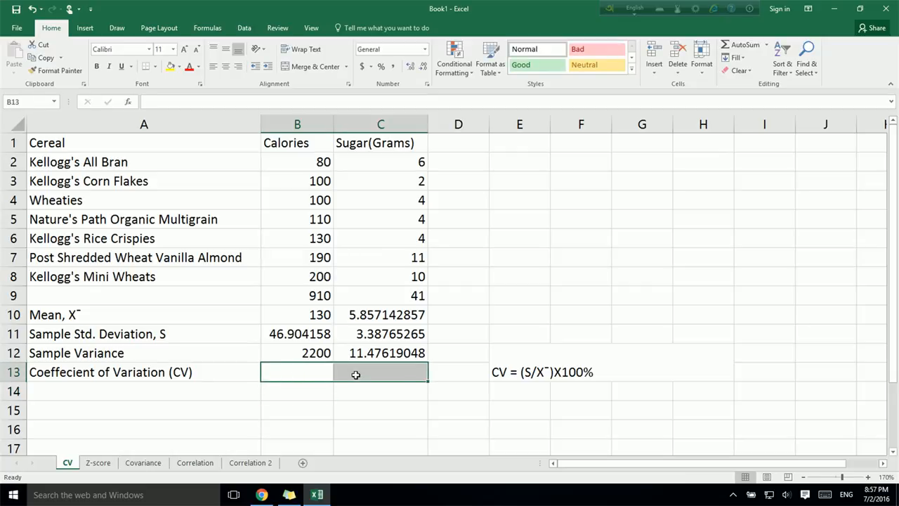
{"action": "right_click", "coordinate": [356, 374]}
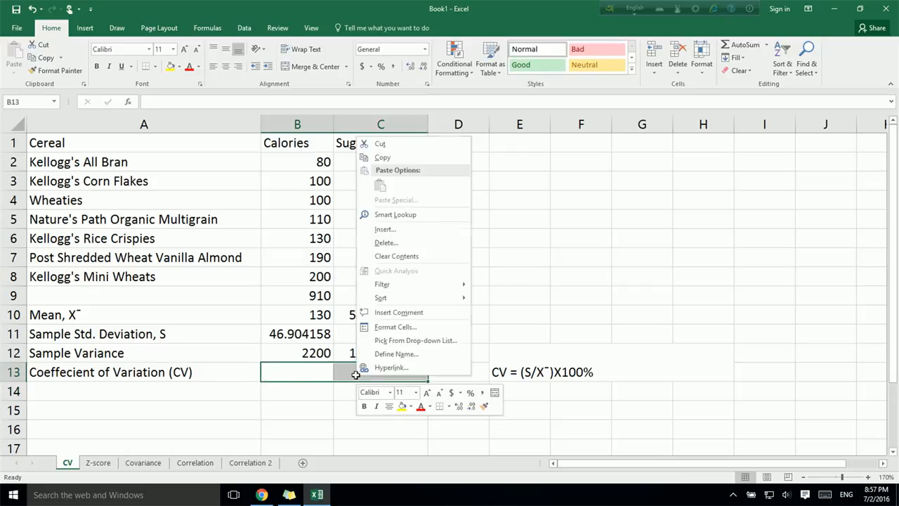
{"action": "left_click", "coordinate": [387, 328]}
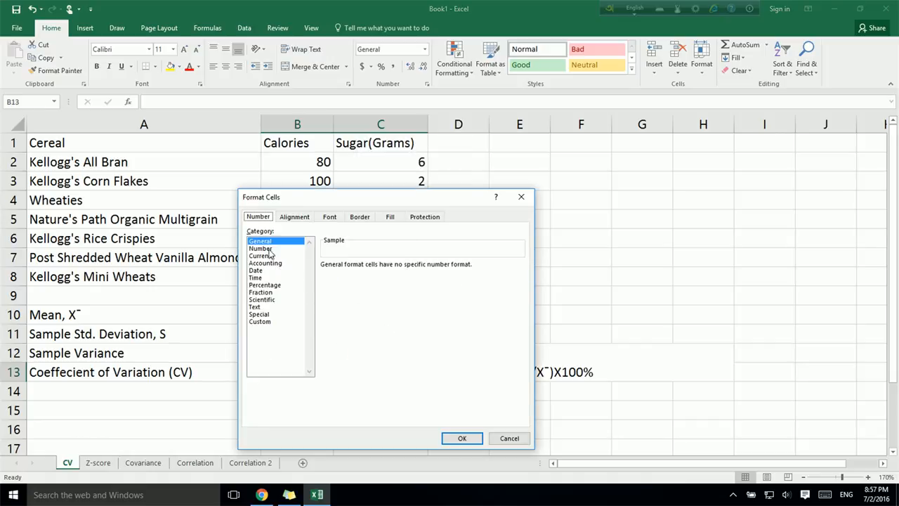
{"action": "left_click", "coordinate": [274, 285]}
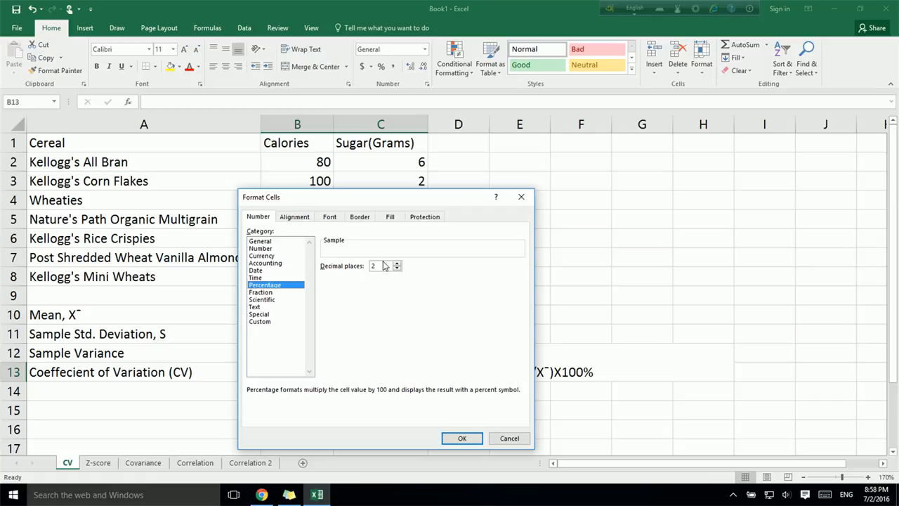
{"action": "left_click", "coordinate": [458, 441]}
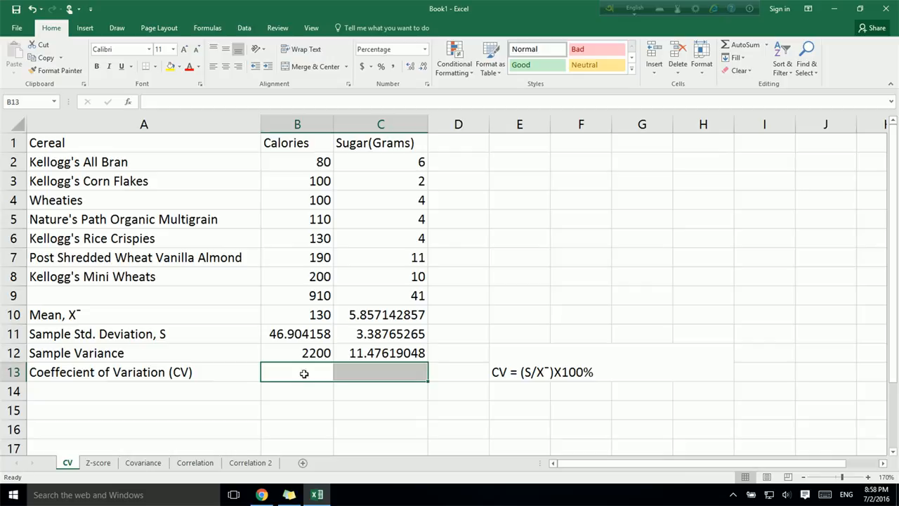
Calculate the coefficient of variation of Calories in B13 as B11/B10.
{"action": "left_click", "coordinate": [304, 373]}
{"action": "type", "text": "="}
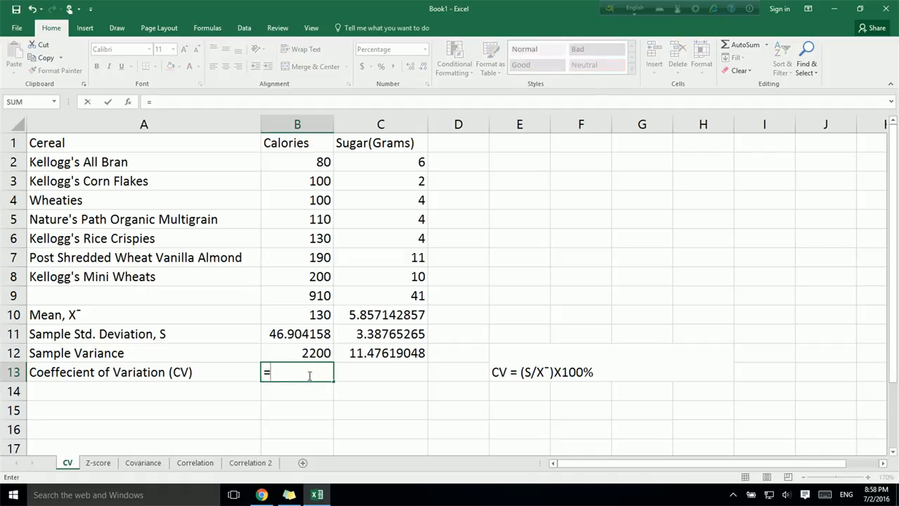
{"action": "left_click", "coordinate": [303, 336]}
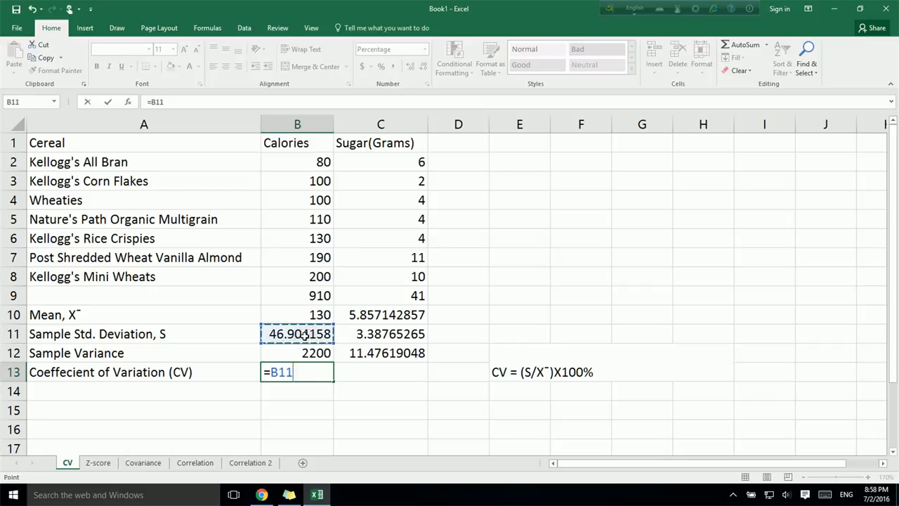
{"action": "type", "text": "/"}
{"action": "left_click", "coordinate": [317, 316]}
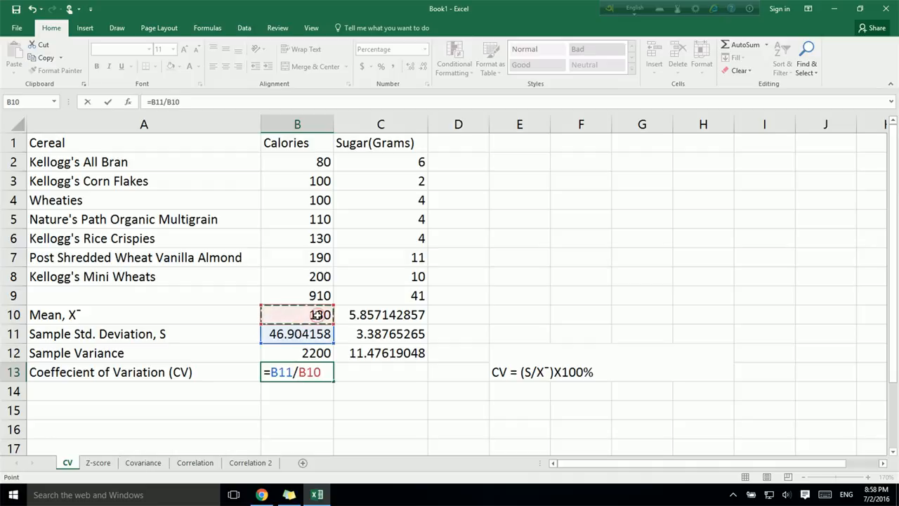
{"action": "key", "text": "Return"}
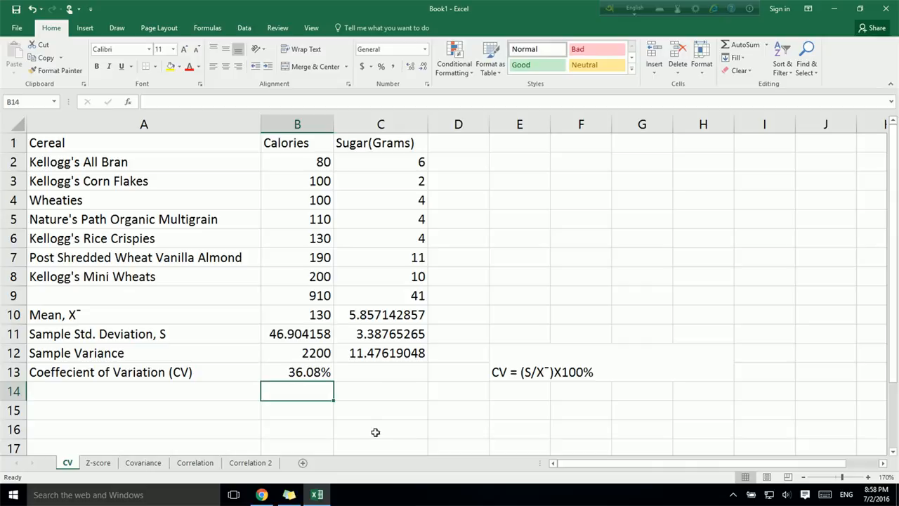
Calculate the coefficient of variation of Sugar in C13 as C11/C10.
{"action": "left_click", "coordinate": [370, 376]}
{"action": "type", "text": "="}
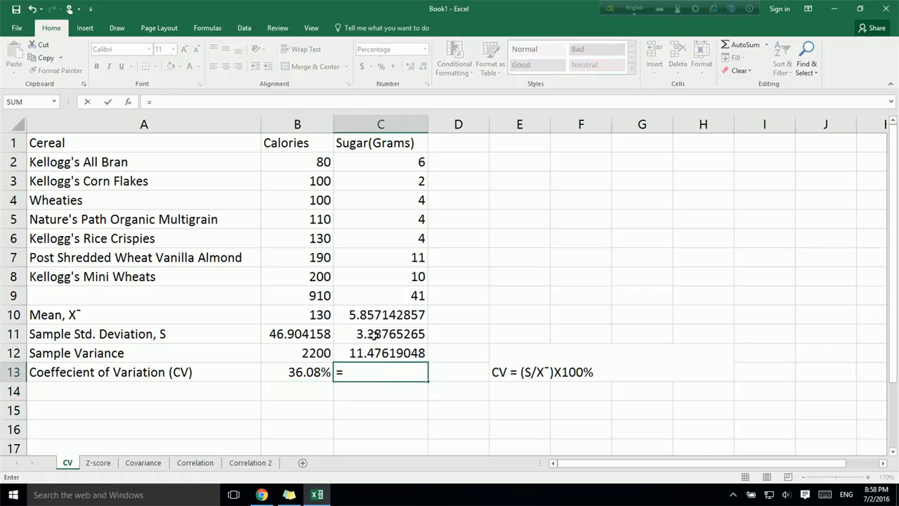
{"action": "left_click", "coordinate": [374, 337]}
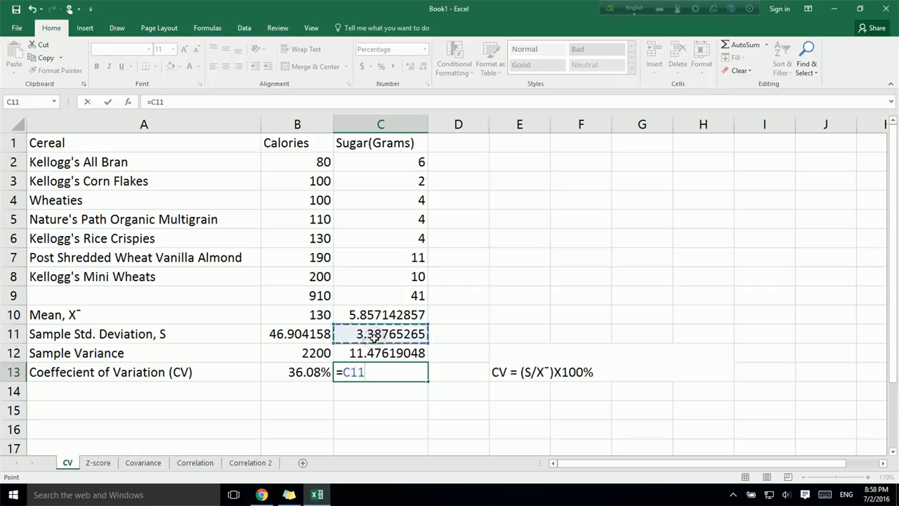
{"action": "type", "text": "/"}
{"action": "left_click", "coordinate": [375, 314]}
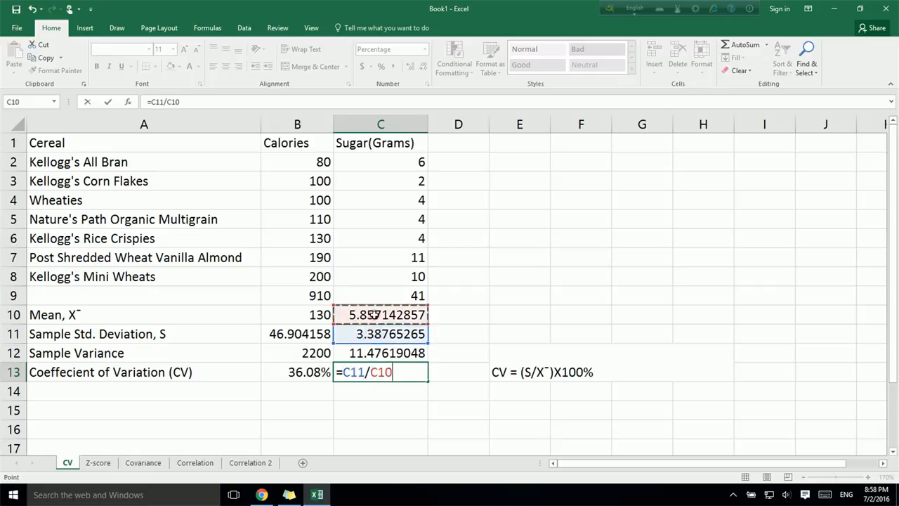
{"action": "key", "text": "ctrl+Return"}
{"action": "key", "text": "Return"}
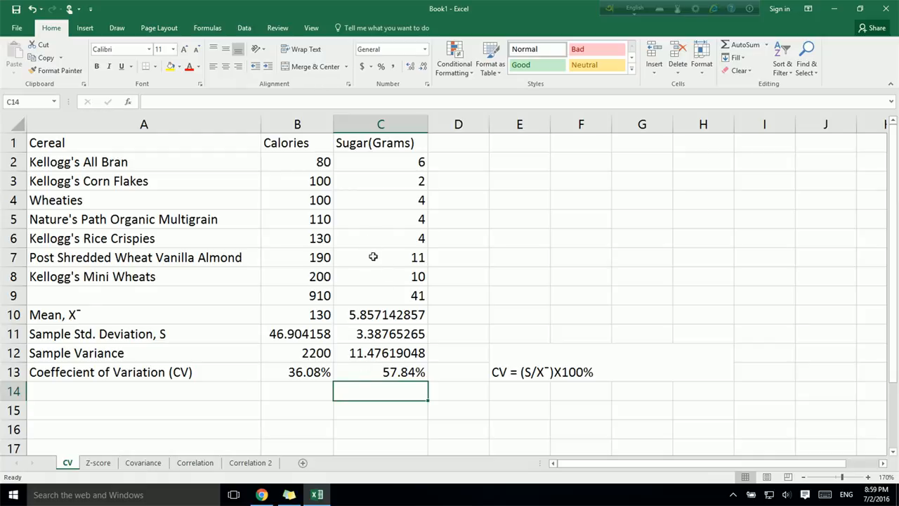
Switch to the Z-score sheet.
{"action": "left_click", "coordinate": [288, 392]}
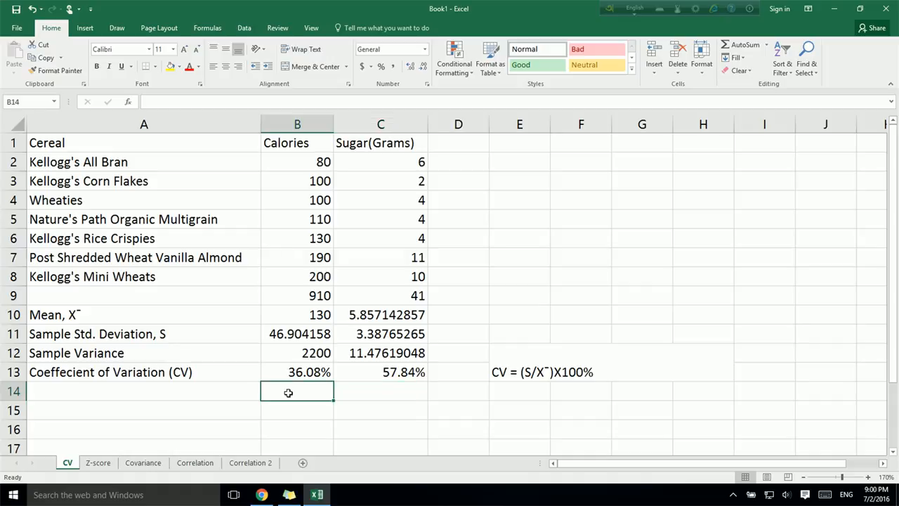
{"action": "left_click", "coordinate": [98, 463]}
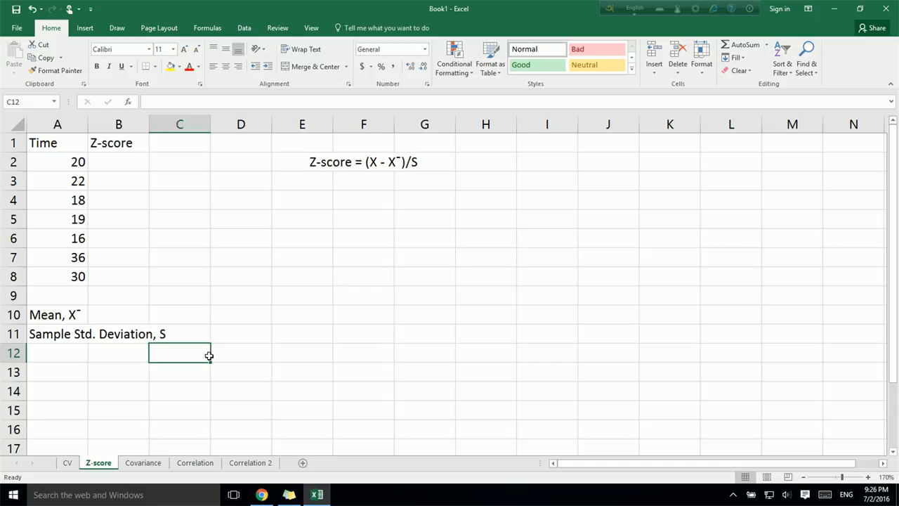
Write the range "-3 to +3" in E3 below the z-score formula and erase it again.
{"action": "left_click", "coordinate": [321, 180]}
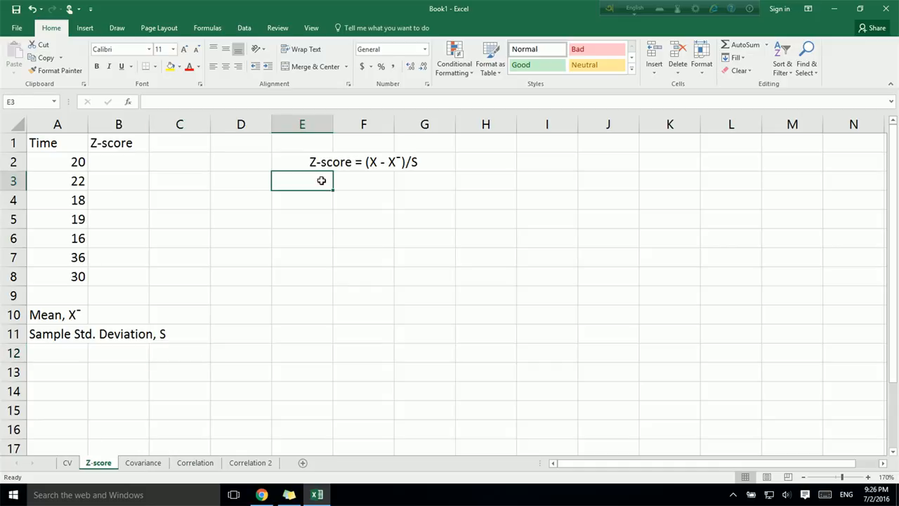
{"action": "type", "text": "-3 to +3"}
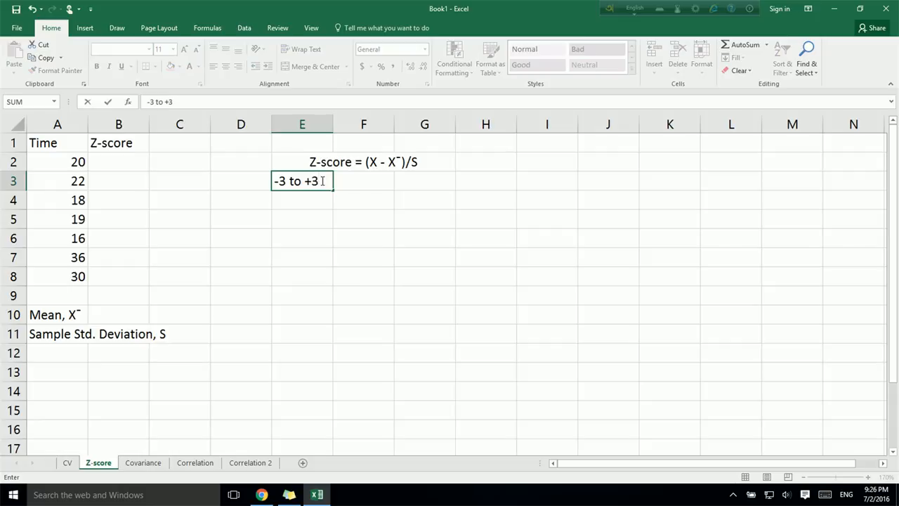
{"action": "key", "text": "BackSpace"}
{"action": "key", "text": "BackSpace"}
{"action": "key", "text": "BackSpace"}
{"action": "key", "text": "BackSpace"}
{"action": "key", "text": "BackSpace"}
{"action": "key", "text": "BackSpace"}
{"action": "key", "text": "BackSpace"}
{"action": "key", "text": "BackSpace"}
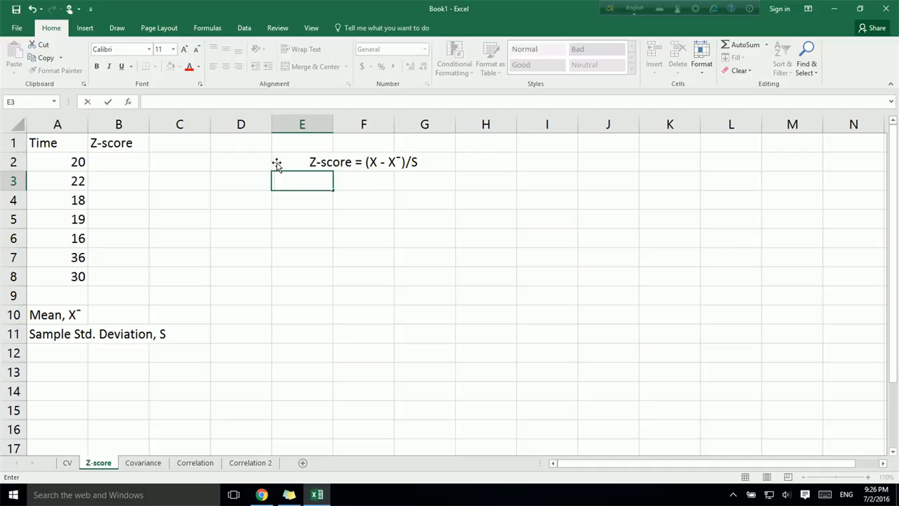
{"action": "left_click", "coordinate": [71, 165]}
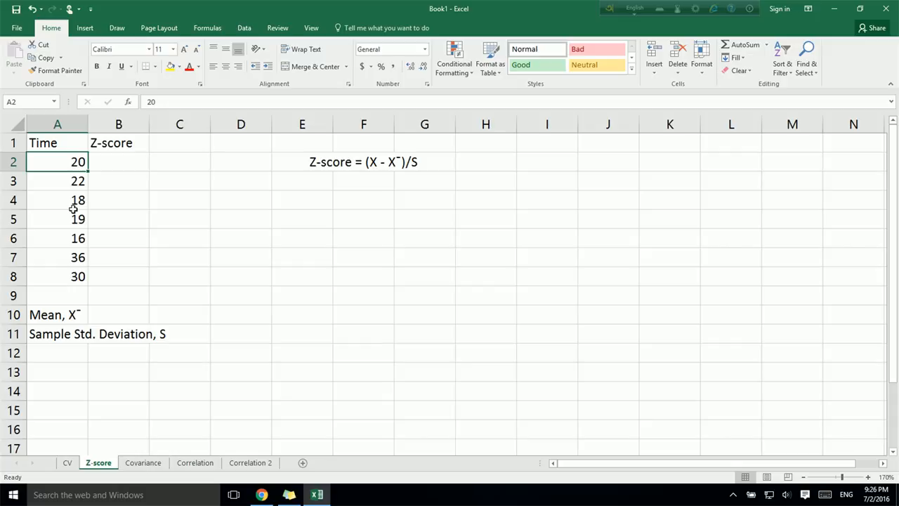
Calculate the mean of the Time values in B10 with AVERAGE over A2:A8.
{"action": "left_click", "coordinate": [129, 314]}
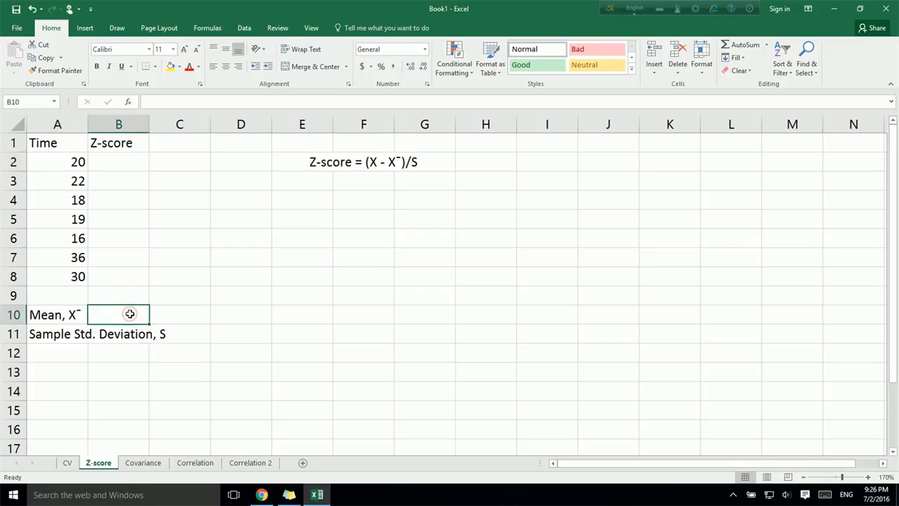
{"action": "type", "text": "="}
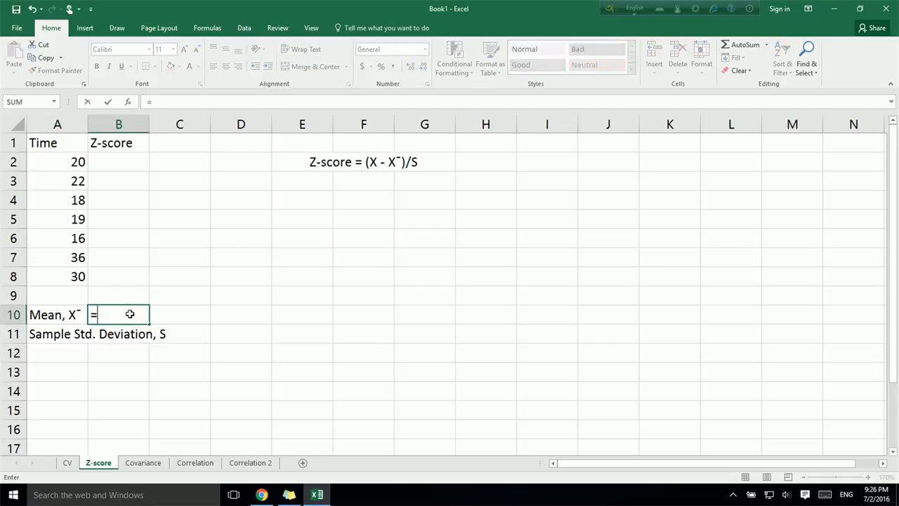
{"action": "type", "text": "Average"}
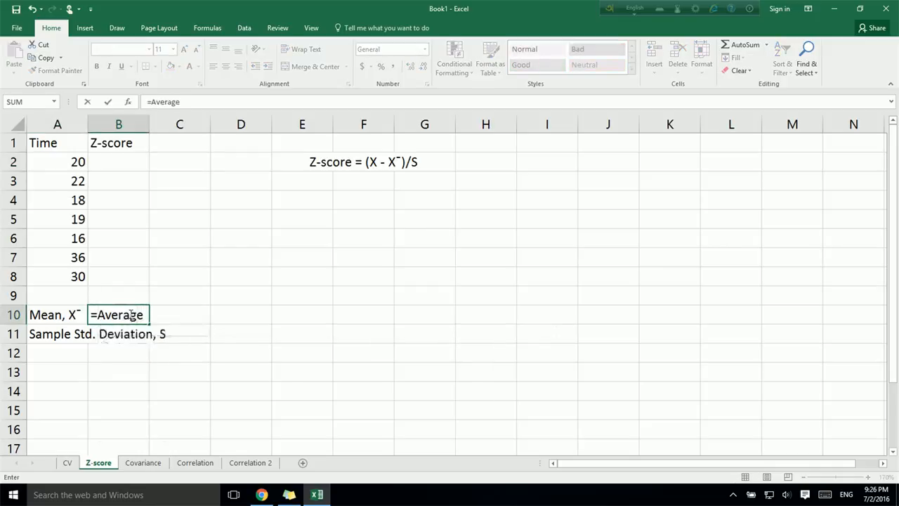
{"action": "type", "text": "("}
{"action": "left_click_drag", "start_coordinate": [68, 162], "coordinate": [79, 271]}
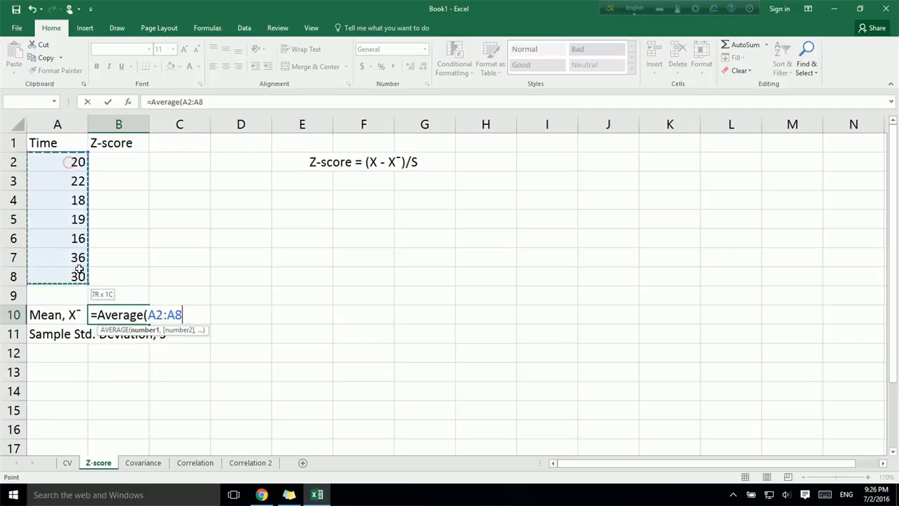
{"action": "type", "text": ")"}
{"action": "key", "text": "Return"}
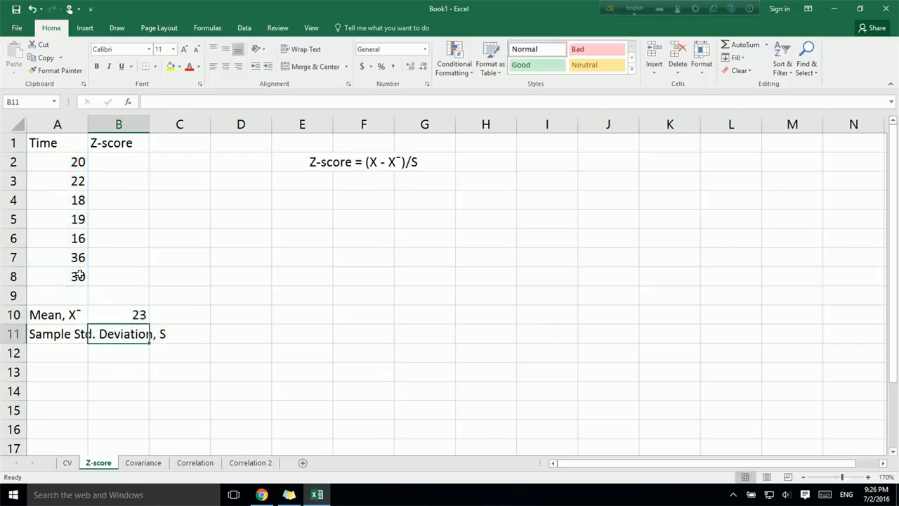
Calculate the sample standard deviation of the Time values in D11 with STDEV.S over A2:A8.
{"action": "left_click", "coordinate": [237, 338]}
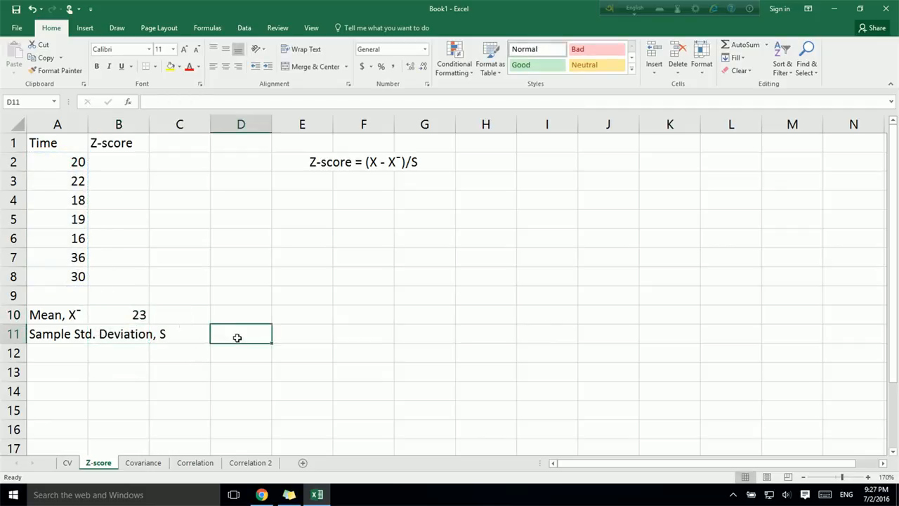
{"action": "type", "text": "="}
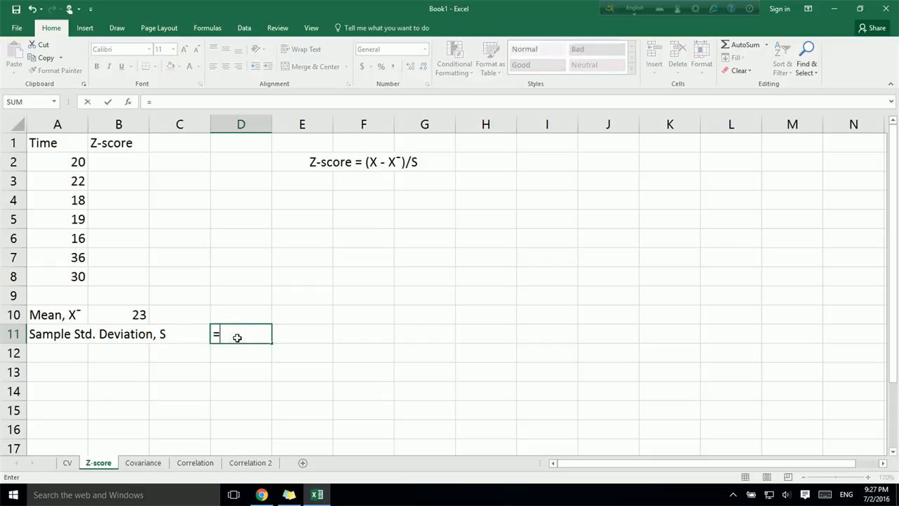
{"action": "type", "text": "stdev.s"}
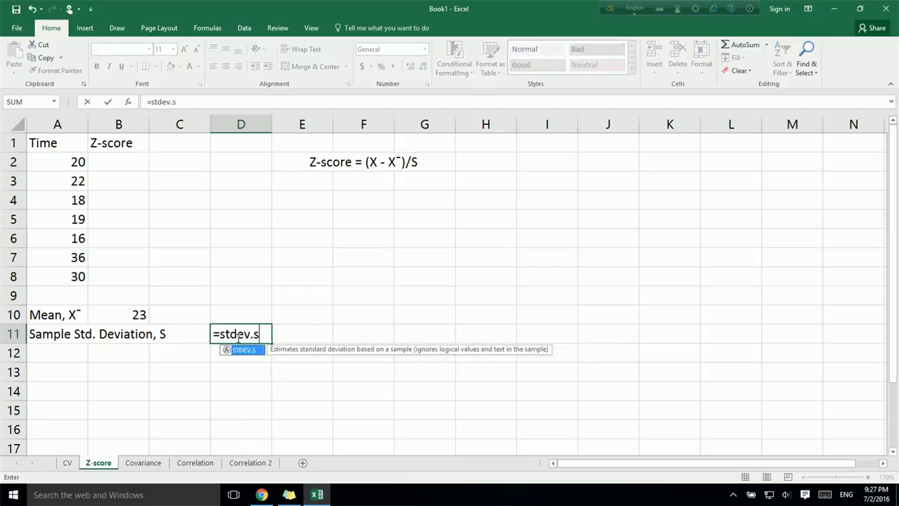
{"action": "type", "text": "("}
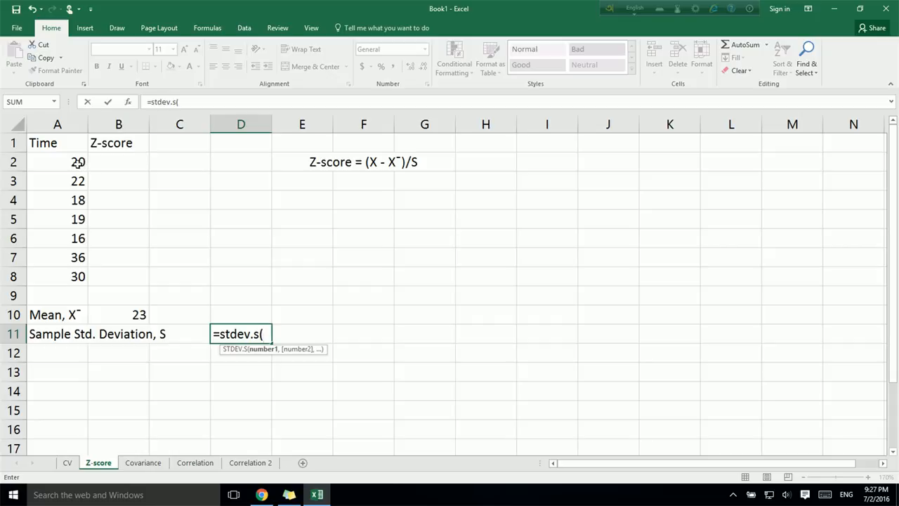
{"action": "left_click_drag", "start_coordinate": [77, 162], "coordinate": [77, 271]}
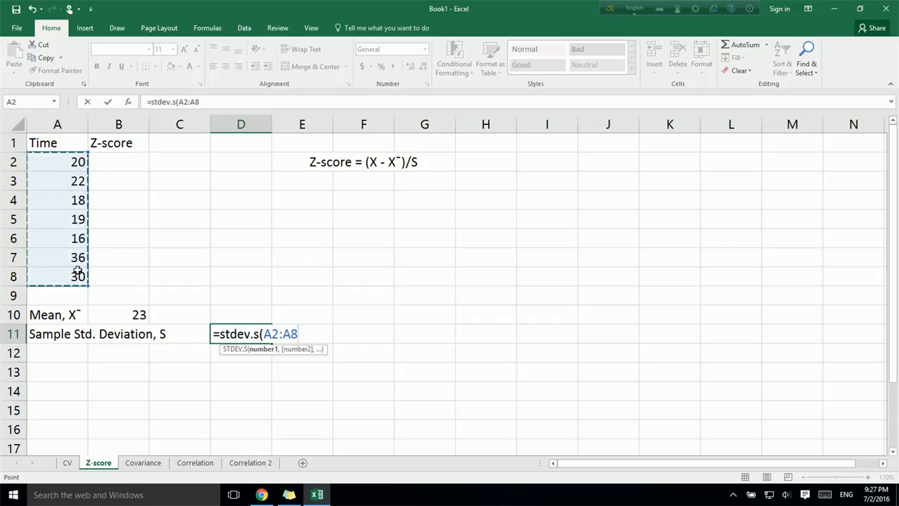
{"action": "type", "text": ")"}
{"action": "key", "text": "Return"}
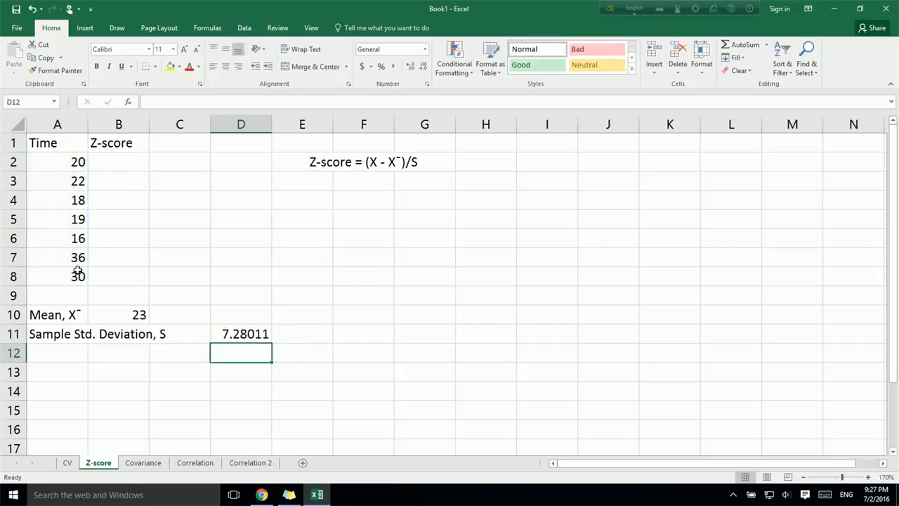
Start the z-score formula in B2 with the numerator =(A2-$B$10), locking the reference to the mean.
{"action": "left_click", "coordinate": [111, 162]}
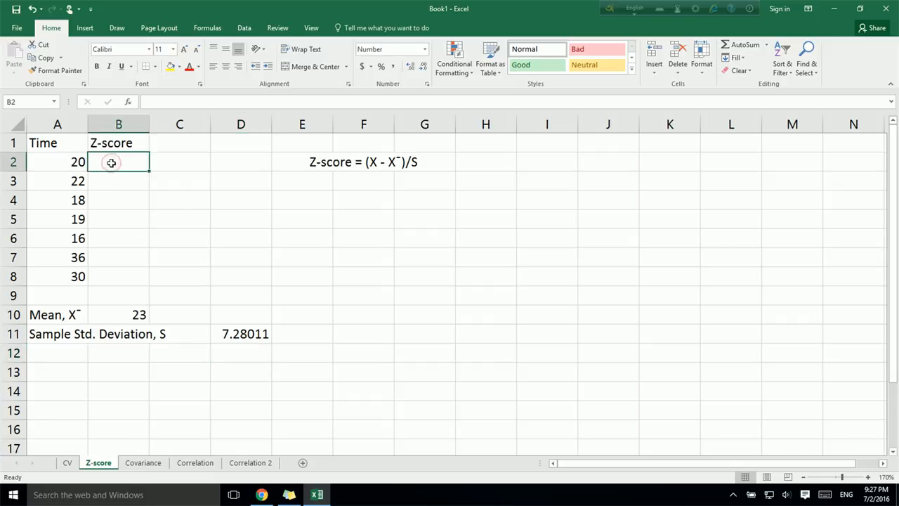
{"action": "type", "text": "="}
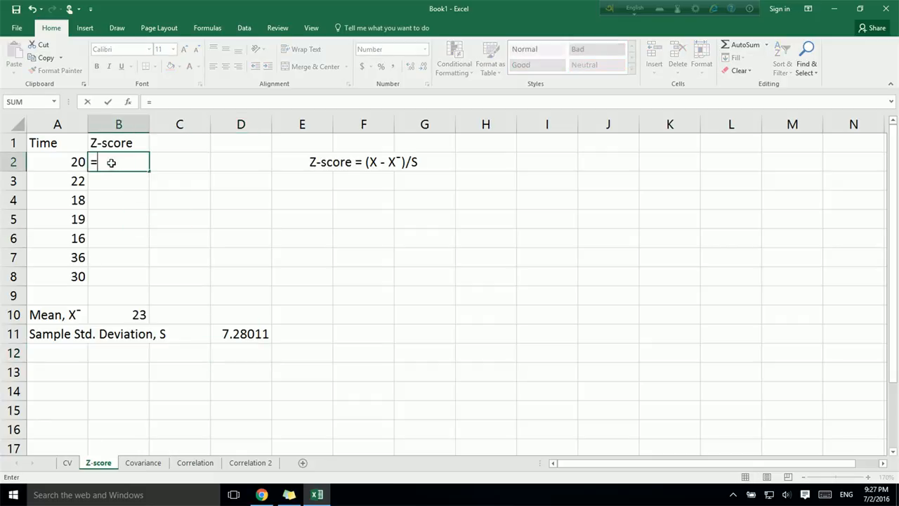
{"action": "type", "text": "("}
{"action": "left_click", "coordinate": [67, 163]}
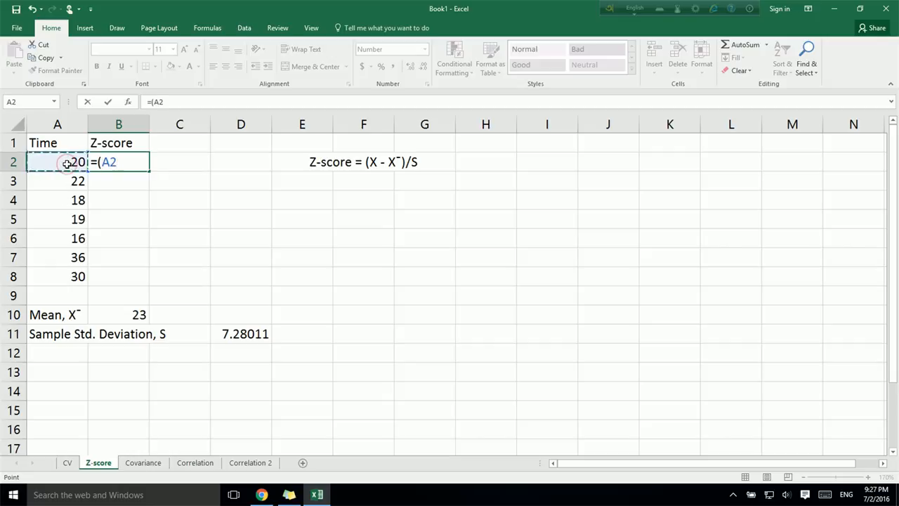
{"action": "type", "text": "-"}
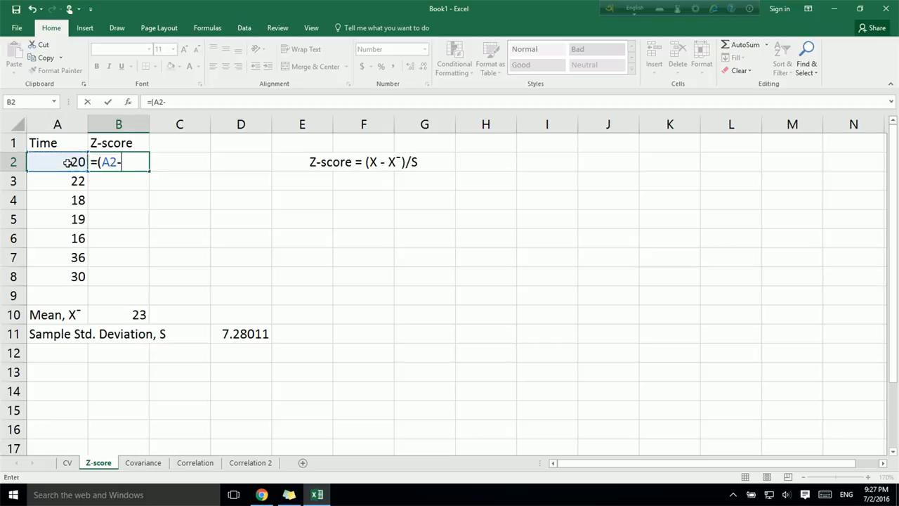
{"action": "left_click", "coordinate": [141, 315]}
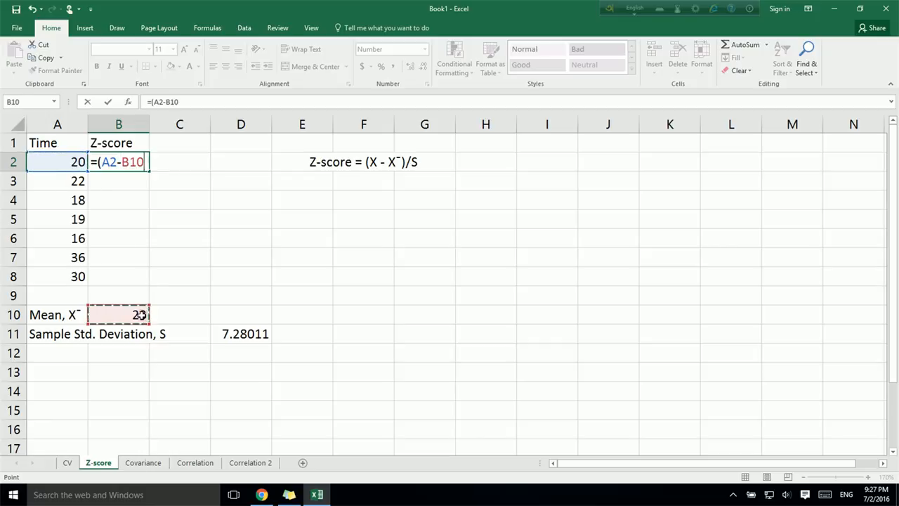
{"action": "left_click", "coordinate": [129, 161]}
{"action": "type", "text": "$"}
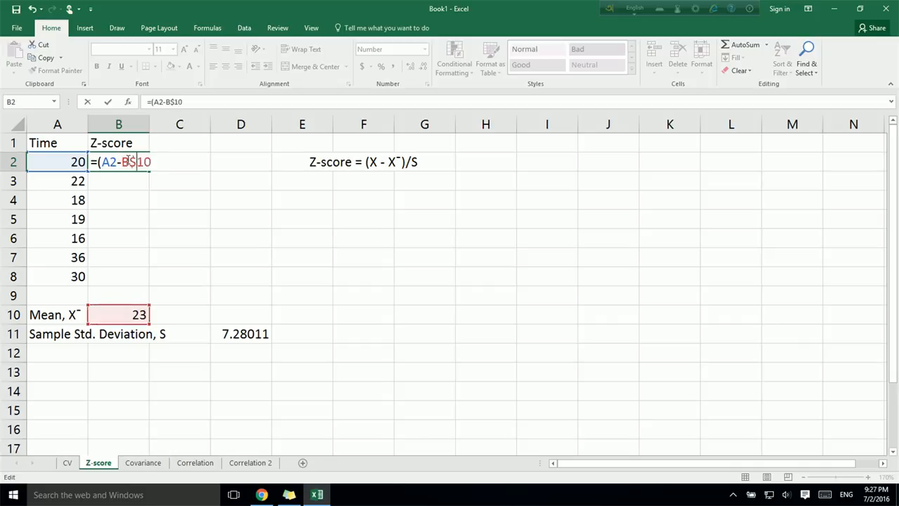
{"action": "key", "text": "Left"}
{"action": "key", "text": "Left"}
{"action": "type", "text": "$"}
{"action": "key", "text": "End"}
{"action": "type", "text": ")"}
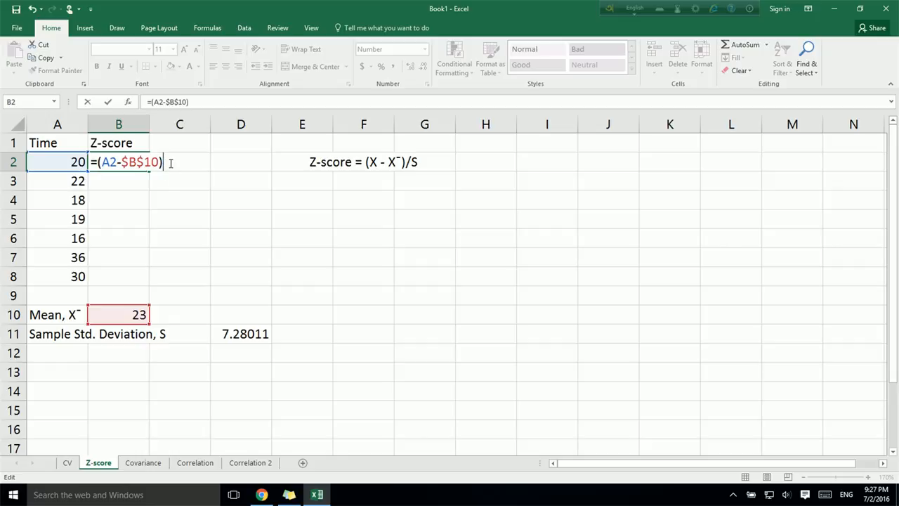
Complete the B2 formula by dividing by the sample standard deviation with the absolute reference $D$11.
{"action": "type", "text": "/"}
{"action": "left_click", "coordinate": [231, 334]}
{"action": "left_click", "coordinate": [176, 161]}
{"action": "type", "text": "$11"}
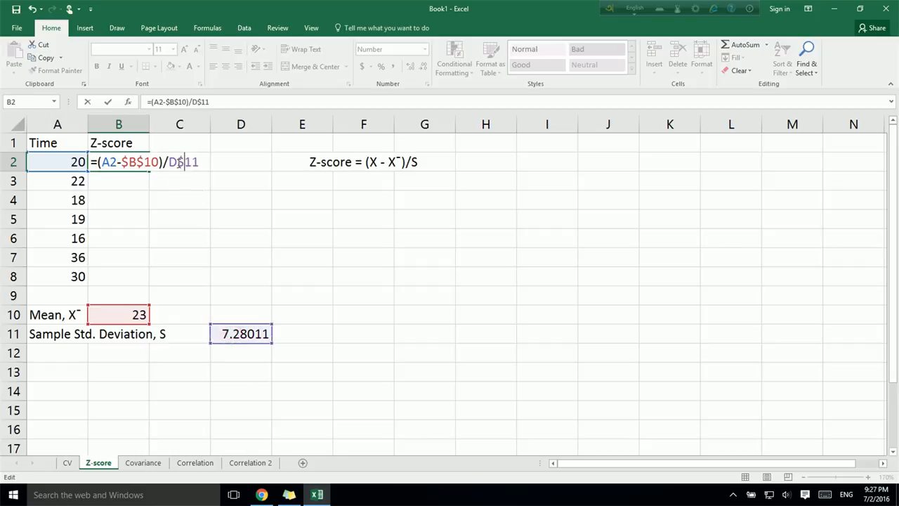
{"action": "left_click", "coordinate": [169, 161]}
{"action": "type", "text": "$"}
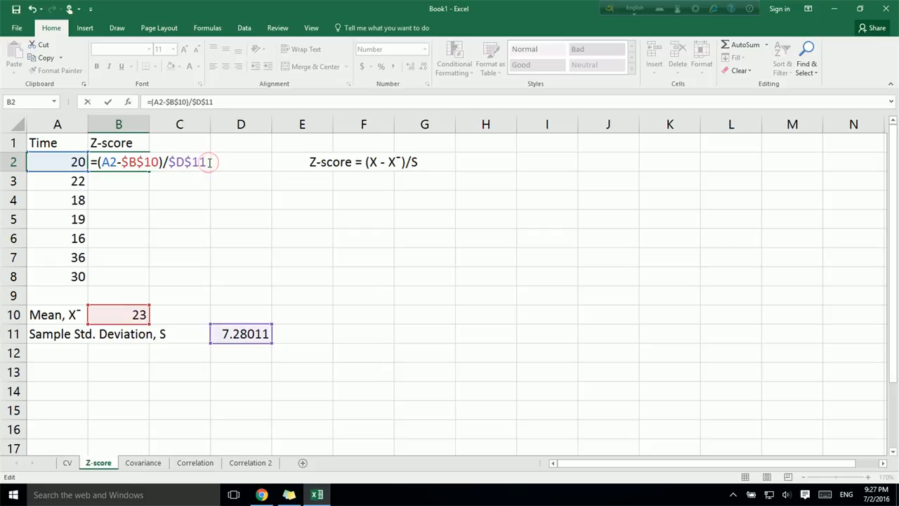
{"action": "key", "text": "Return"}
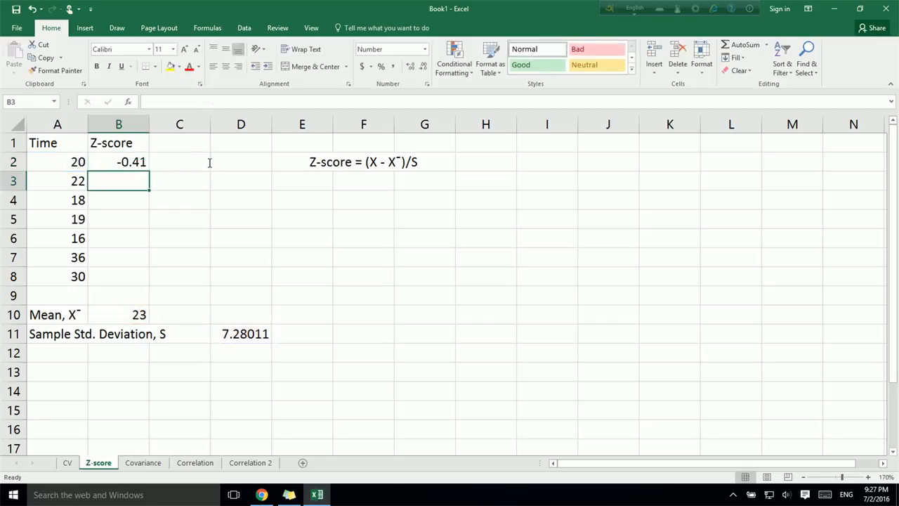
Fill the z-score formula from B2 down through B8 for the remaining Time values.
{"action": "left_click", "coordinate": [140, 162]}
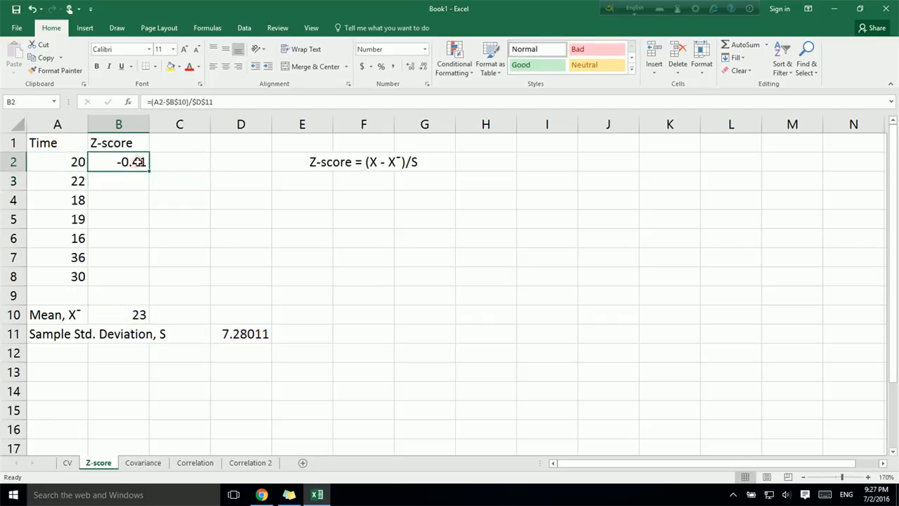
{"action": "mouse_move", "coordinate": [149, 172]}
{"action": "left_mouse_down"}
{"action": "mouse_move", "coordinate": [149, 257]}
{"action": "mouse_move", "coordinate": [149, 166]}
{"action": "left_mouse_up"}
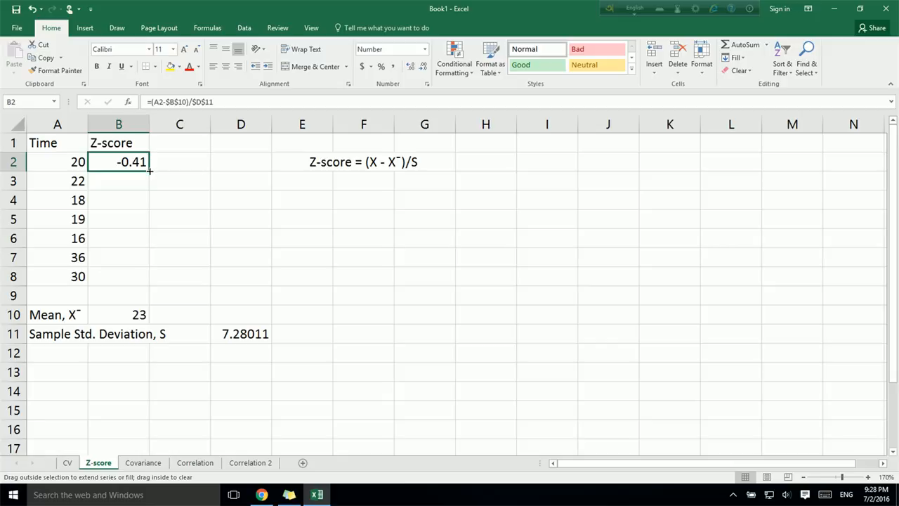
{"action": "left_click_drag", "start_coordinate": [148, 172], "coordinate": [150, 280]}
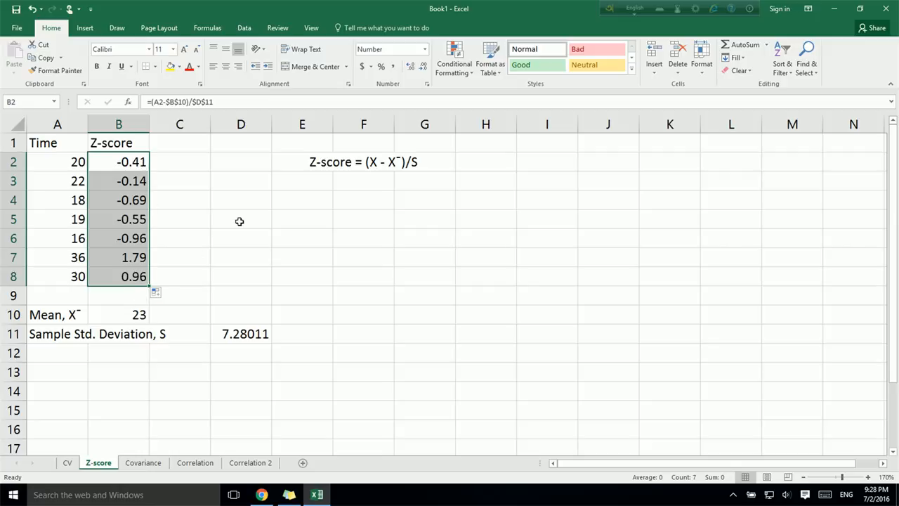
{"action": "left_click", "coordinate": [224, 268]}
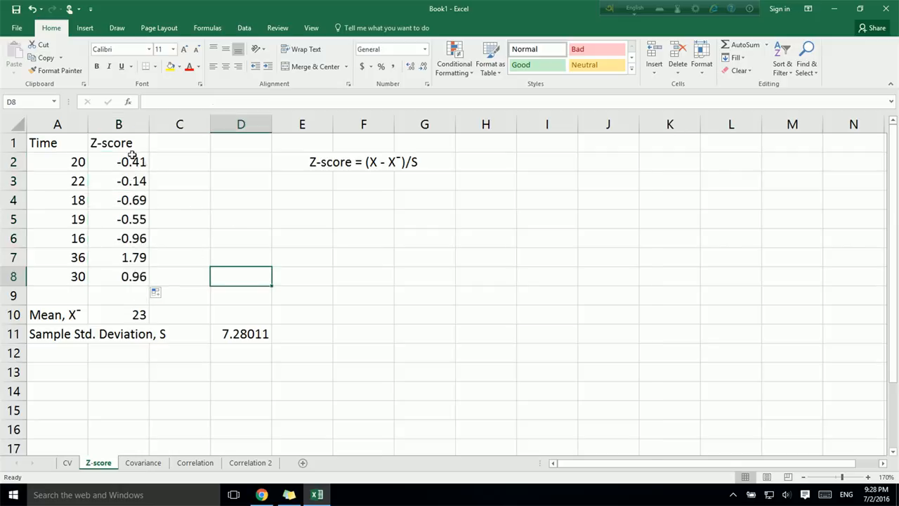